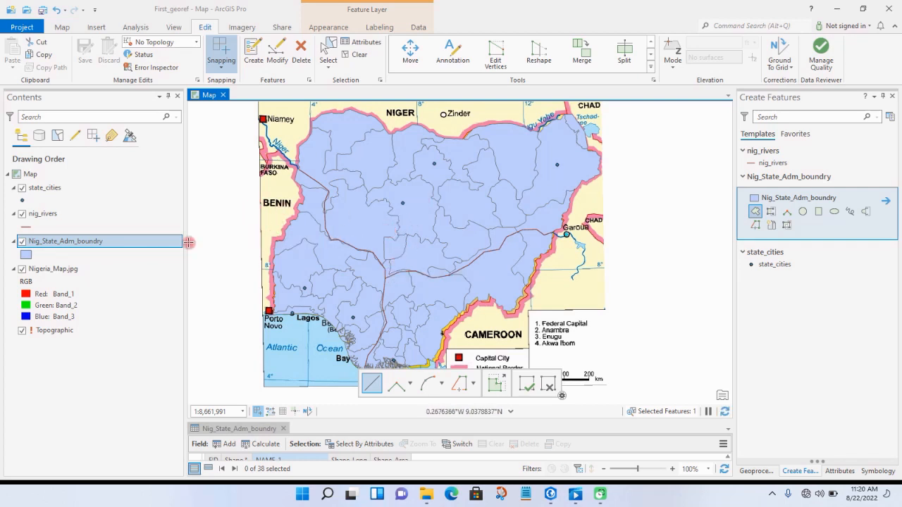
Open the attribute table of the Nig_State_Adm_boundry layer, enlarge it, and select the unnamed record with FID 34
{"action": "right_click", "coordinate": [102, 243]}
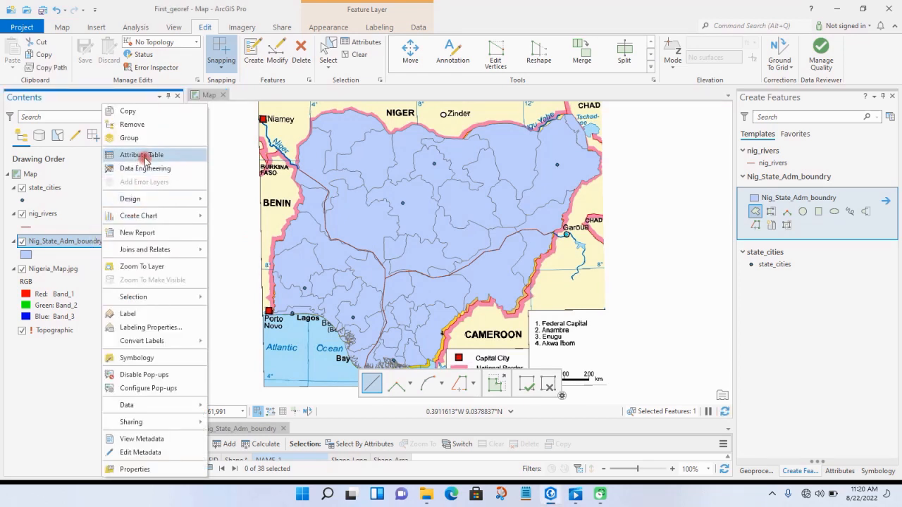
{"action": "left_click", "coordinate": [142, 155]}
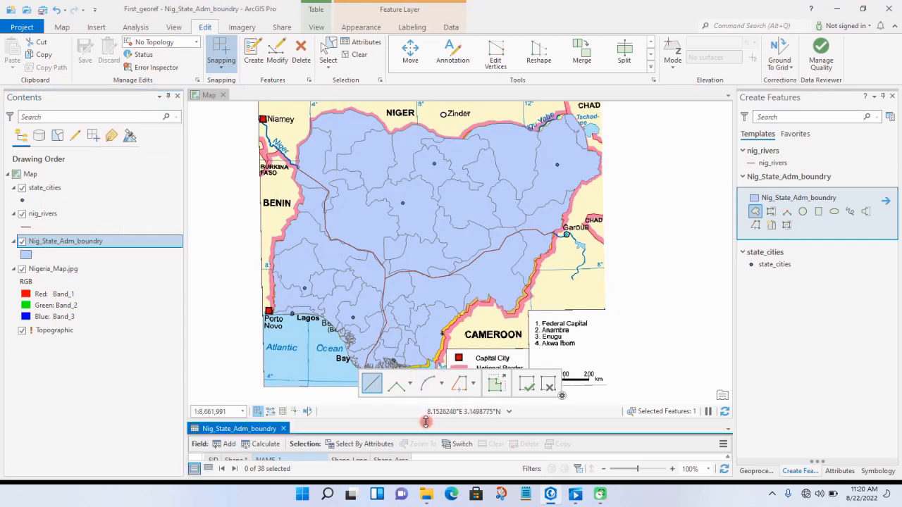
{"action": "left_click_drag", "start_coordinate": [426, 422], "coordinate": [426, 224]}
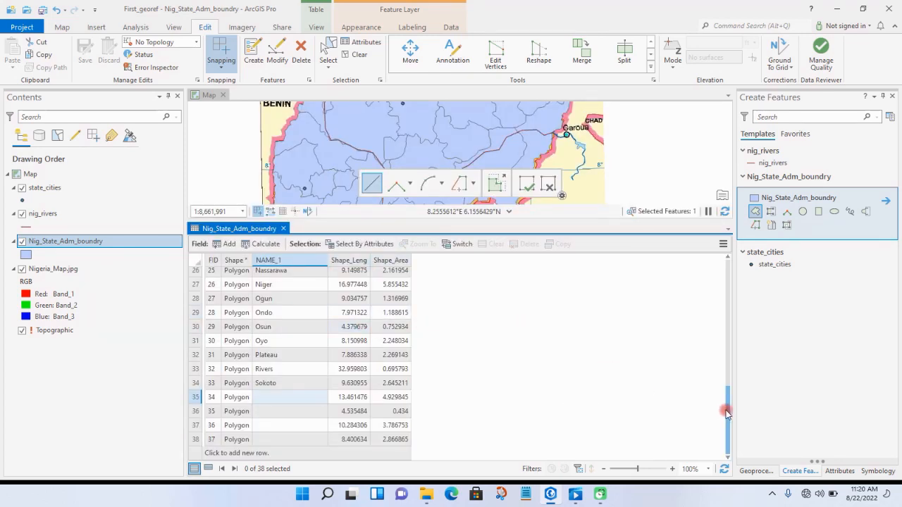
{"action": "mouse_move", "coordinate": [726, 413]}
{"action": "left_mouse_down"}
{"action": "mouse_move", "coordinate": [728, 282]}
{"action": "mouse_move", "coordinate": [735, 402]}
{"action": "left_mouse_up"}
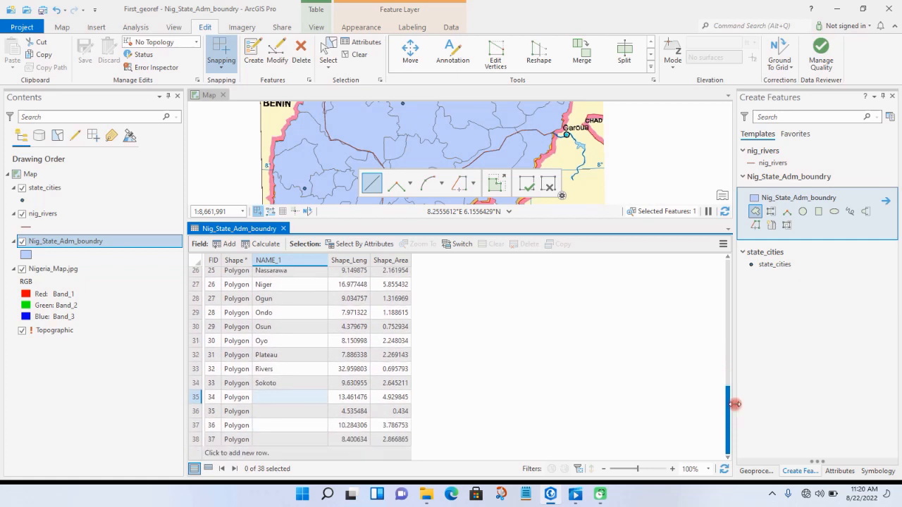
{"action": "left_click", "coordinate": [198, 399]}
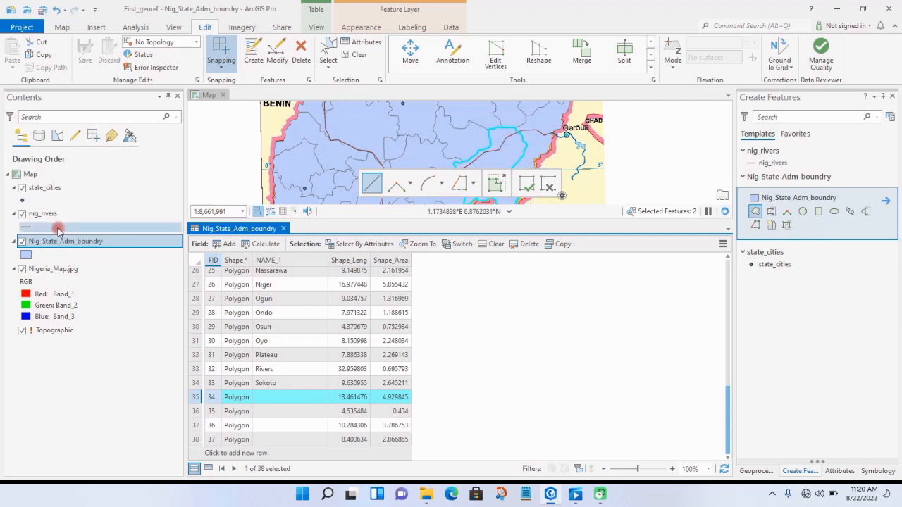
Hide the Nig_State_Adm_boundry, nig_rivers and state_cities layers to uncover the state names on the Nigeria map image
{"action": "left_click", "coordinate": [23, 241]}
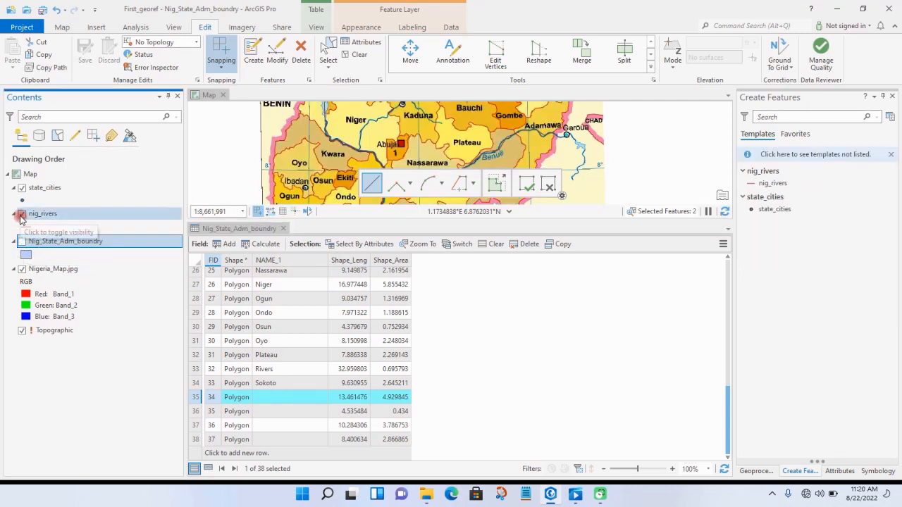
{"action": "left_click", "coordinate": [22, 214]}
{"action": "left_click", "coordinate": [22, 188]}
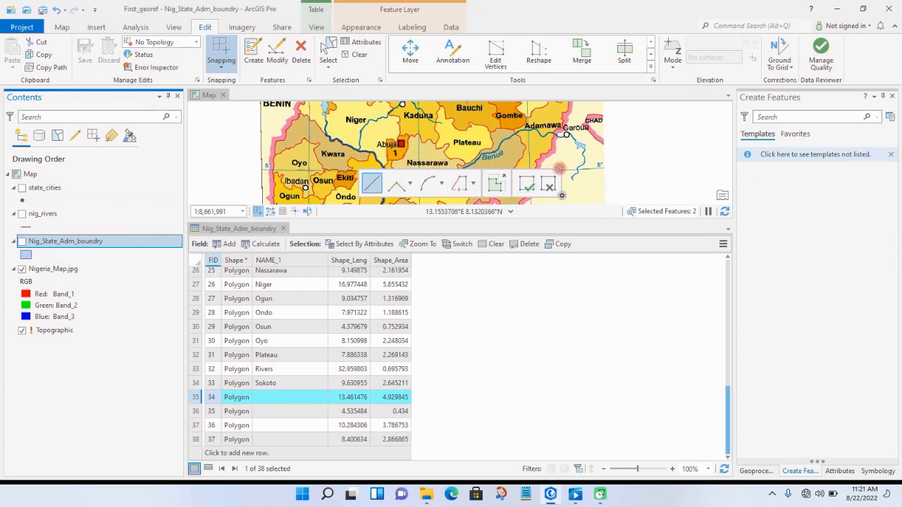
{"action": "left_click", "coordinate": [582, 160]}
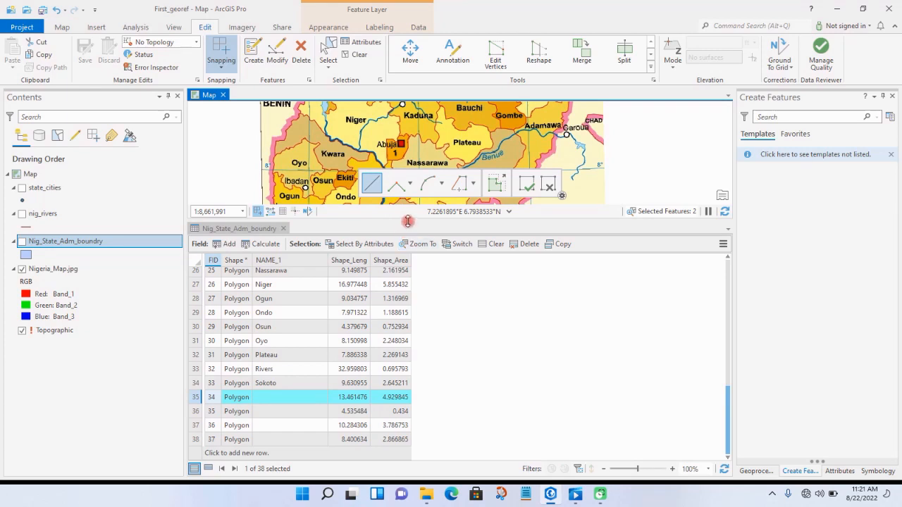
Give the map view more room above the attribute table and select the FID 34 record again
{"action": "left_click_drag", "start_coordinate": [407, 222], "coordinate": [408, 320]}
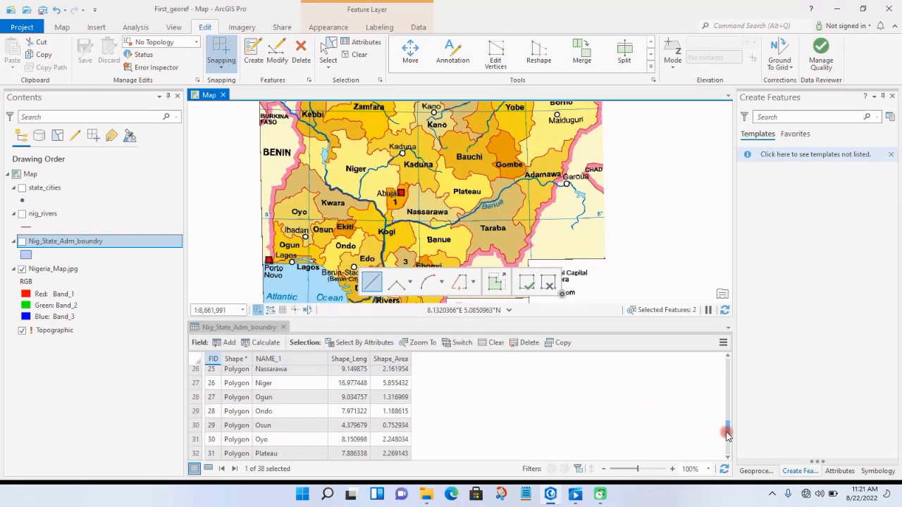
{"action": "left_click_drag", "start_coordinate": [727, 434], "coordinate": [728, 445]}
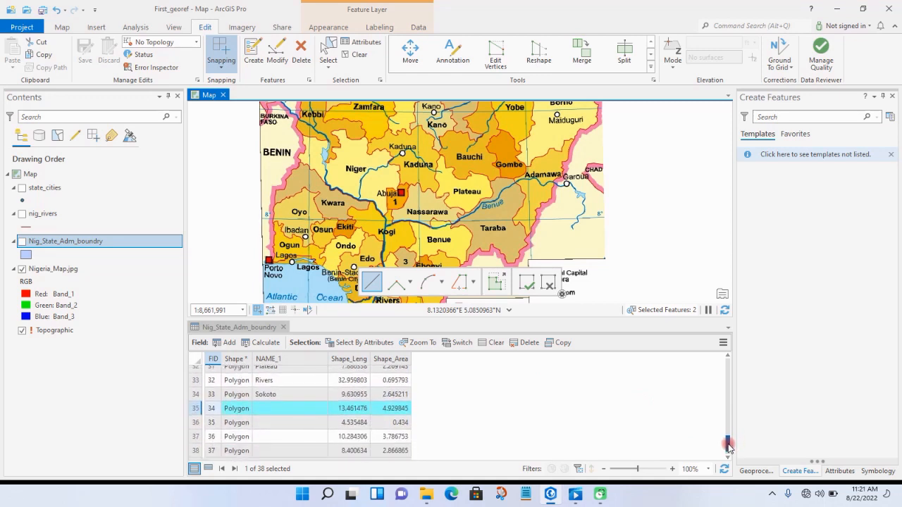
{"action": "left_click", "coordinate": [195, 410]}
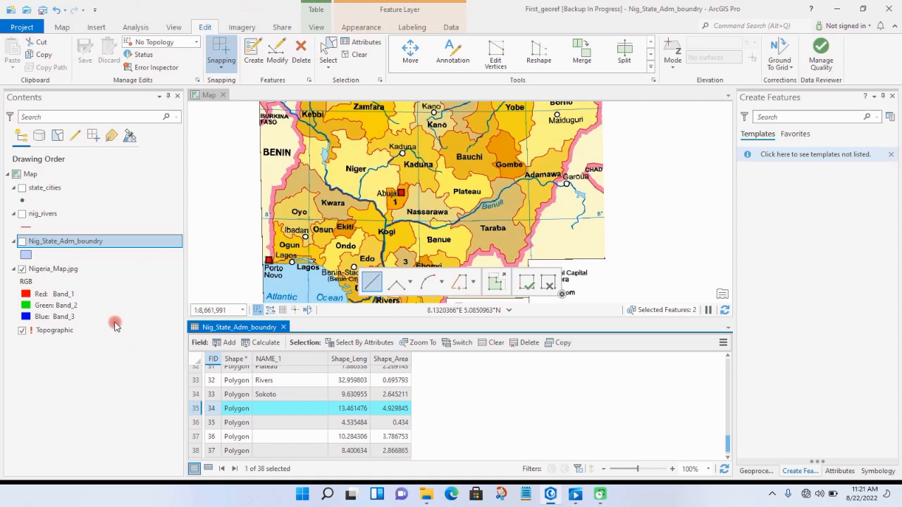
Show the Nig_State_Adm_boundry layer again and set its polygon fill to No color
{"action": "left_click", "coordinate": [22, 242]}
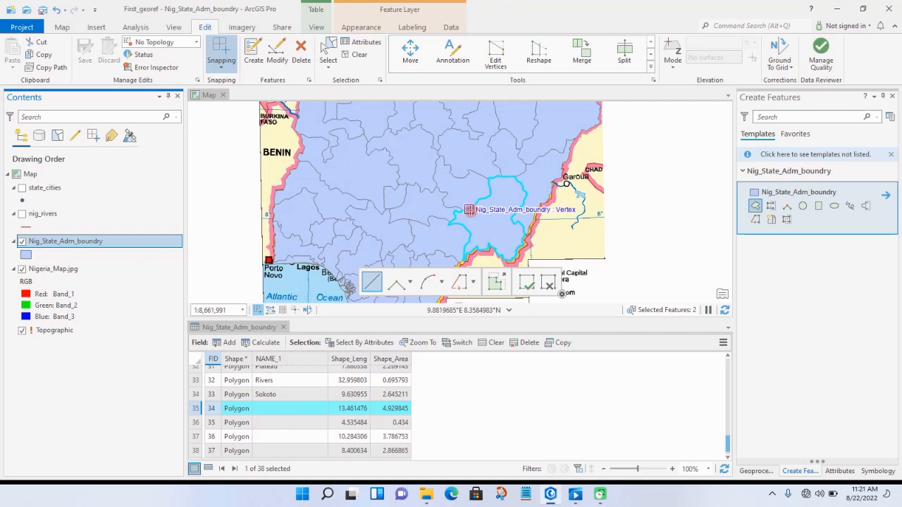
{"action": "left_click", "coordinate": [25, 255]}
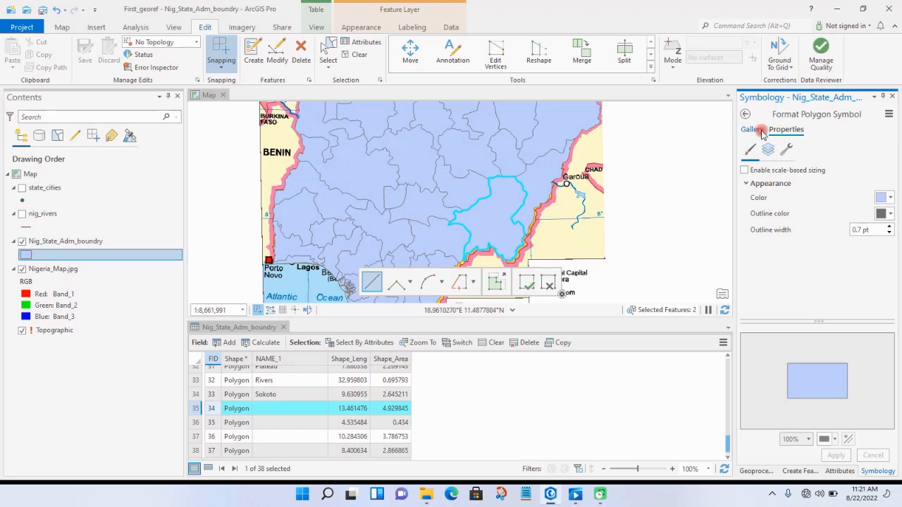
{"action": "left_click", "coordinate": [890, 198]}
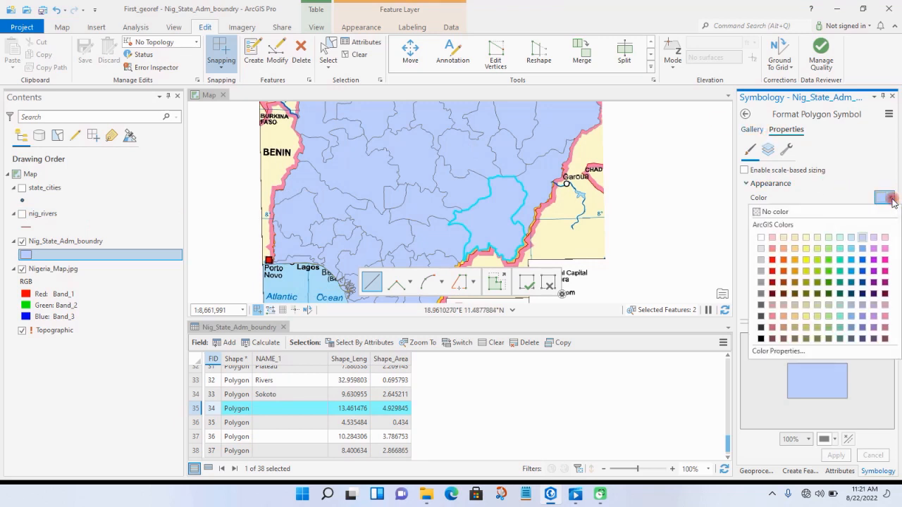
{"action": "left_click", "coordinate": [800, 212]}
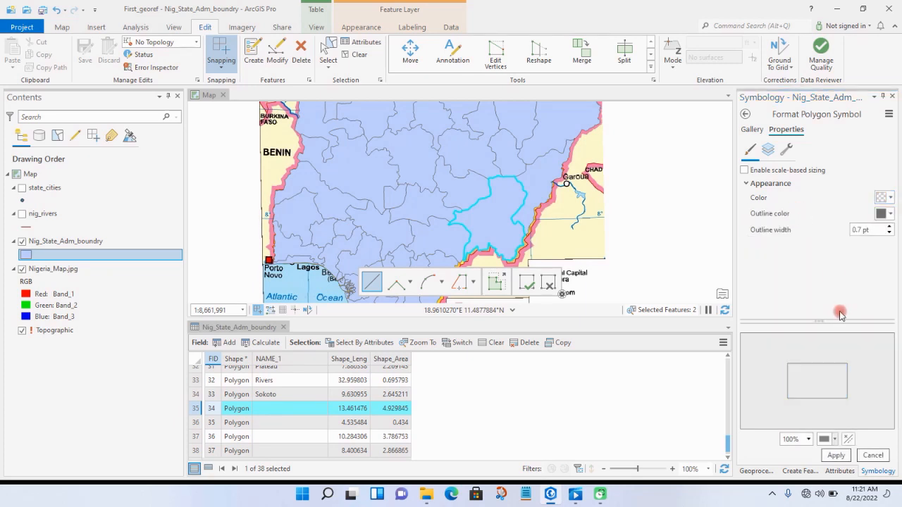
{"action": "left_click", "coordinate": [844, 456]}
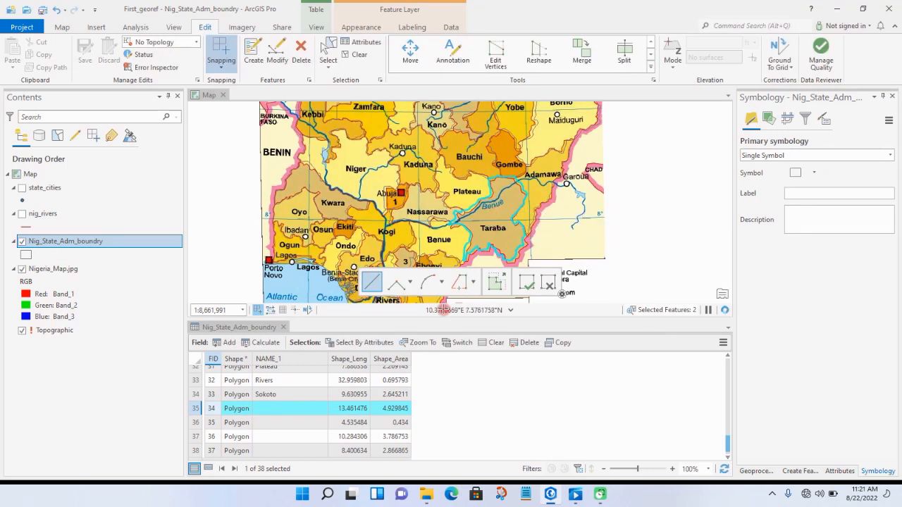
Fill in the missing NAME_1 values in the boundary table: Benue for FID 34 and Yobe for FID 36
{"action": "left_click", "coordinate": [301, 409]}
{"action": "left_click", "coordinate": [301, 409]}
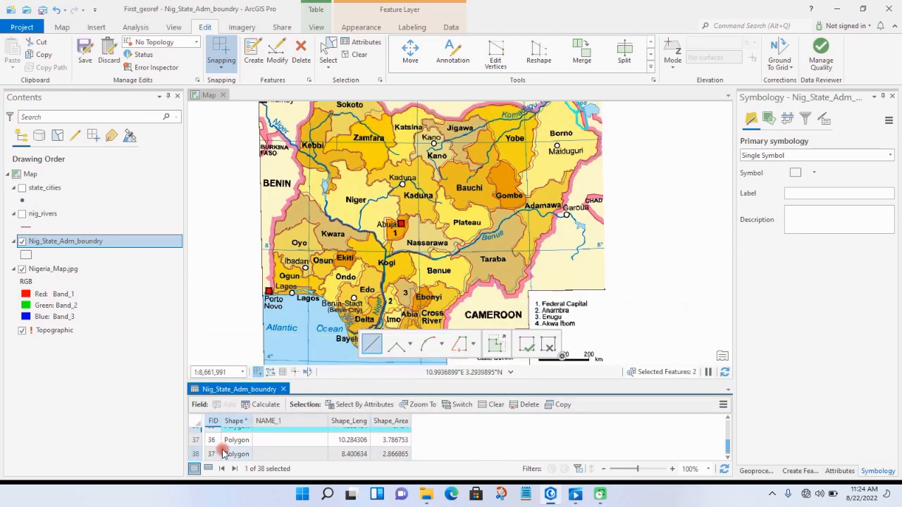
{"action": "left_click", "coordinate": [193, 443]}
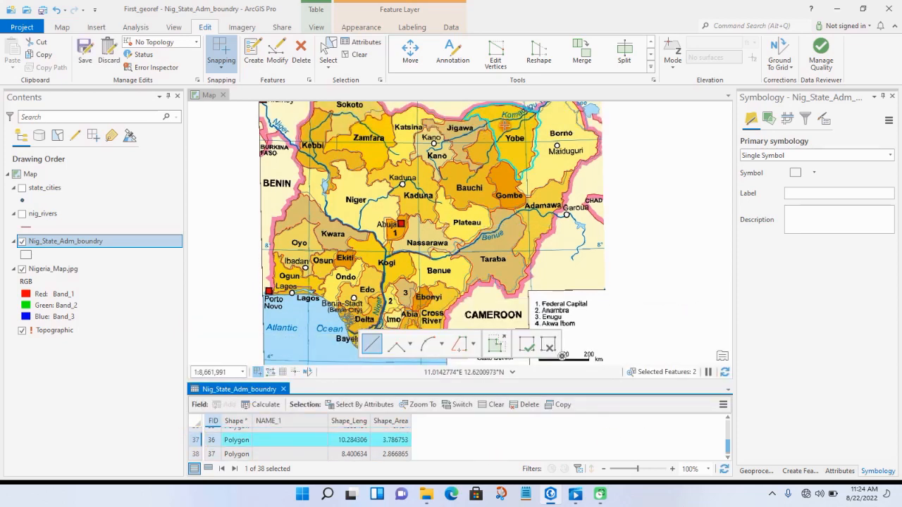
{"action": "left_click", "coordinate": [272, 440]}
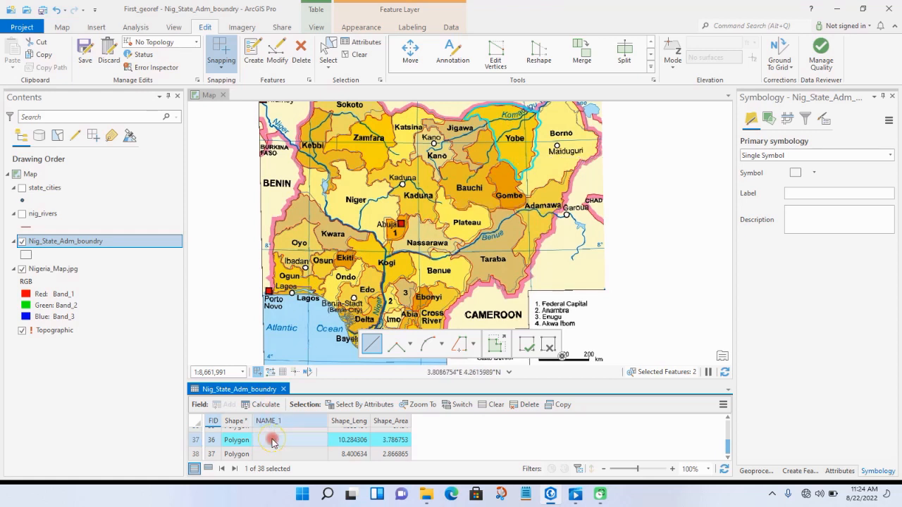
{"action": "left_click", "coordinate": [272, 441]}
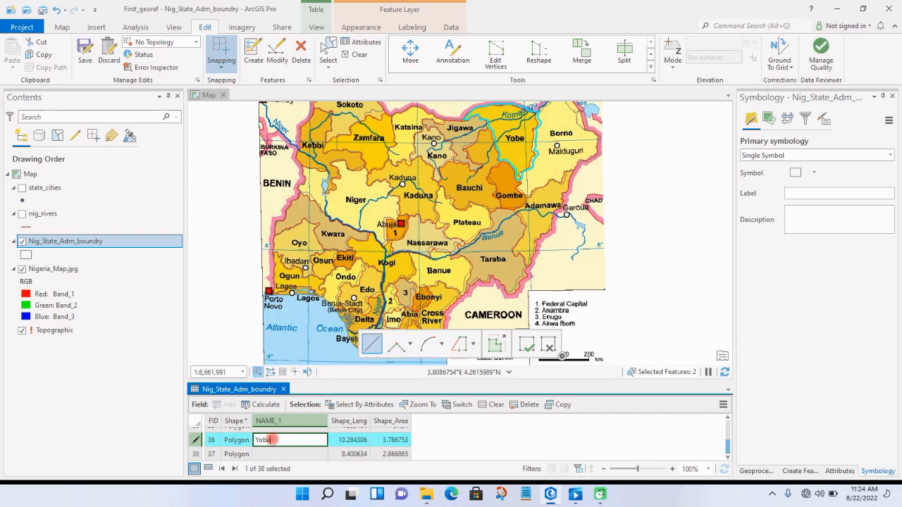
Select the FID 37 record in the boundary table and set its NAME_1 value to Zanfara
{"action": "left_click", "coordinate": [198, 455]}
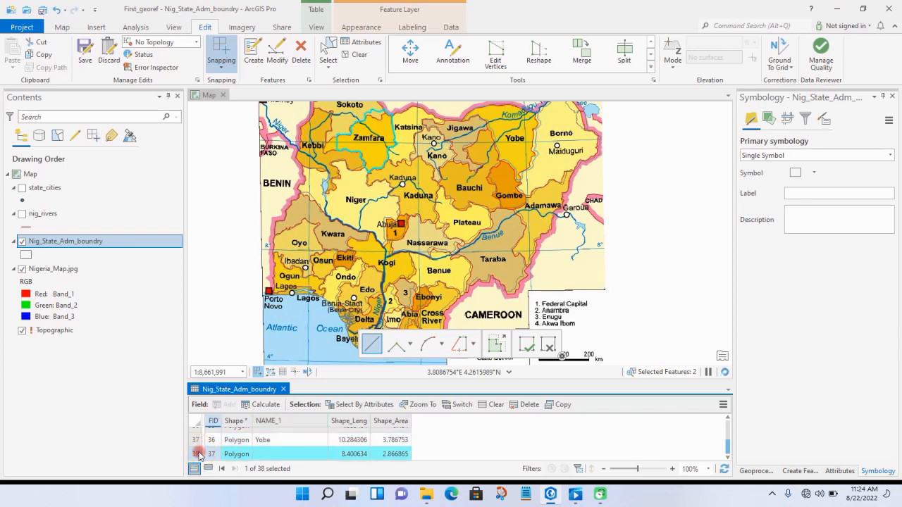
{"action": "left_click", "coordinate": [274, 453]}
{"action": "left_click", "coordinate": [274, 453]}
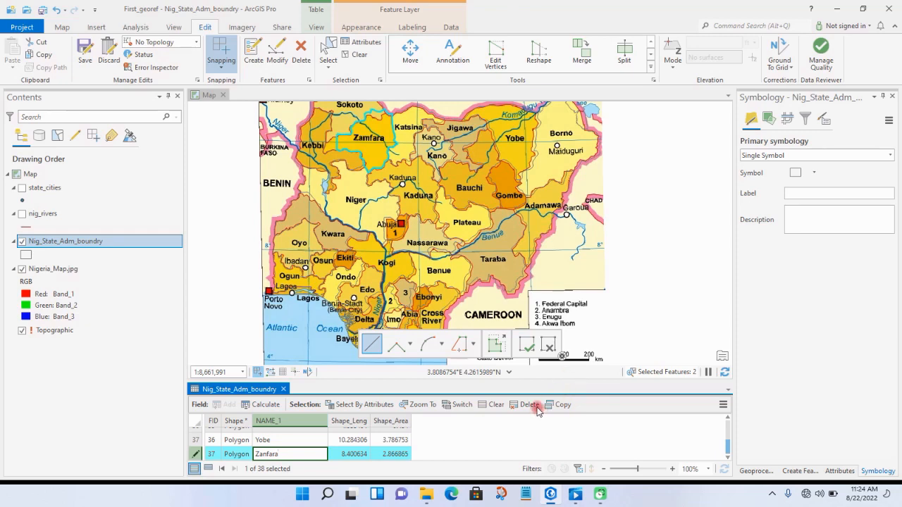
{"action": "key", "text": "Return"}
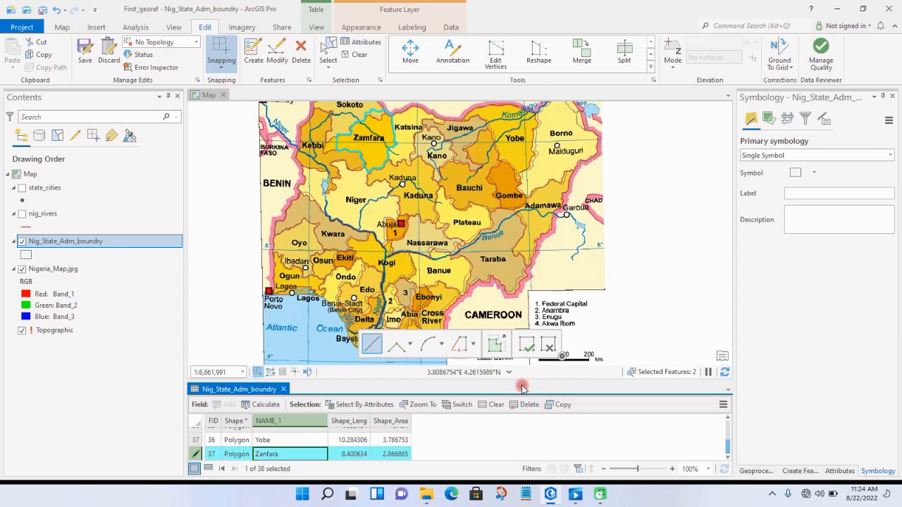
Enlarge the boundary table, check its NAME_1 values up to the first record, and save all edits
{"action": "left_click_drag", "start_coordinate": [525, 381], "coordinate": [520, 261]}
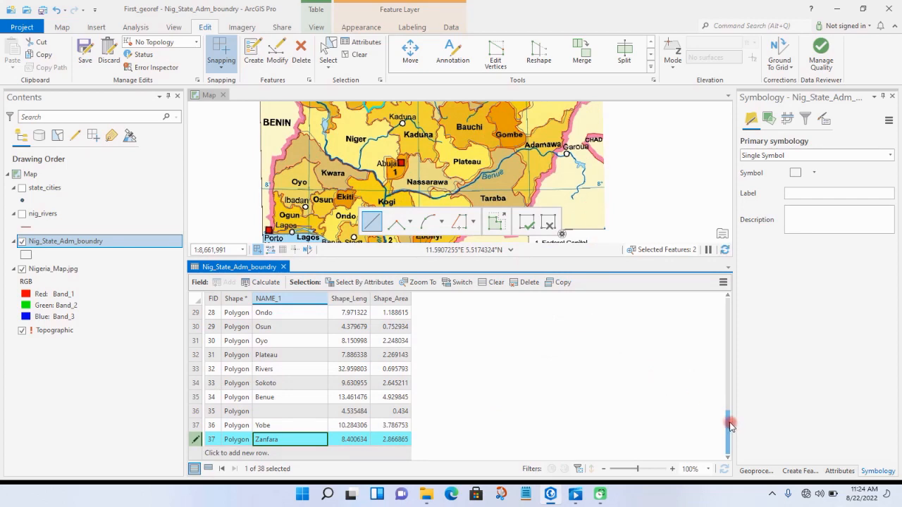
{"action": "left_click_drag", "start_coordinate": [730, 425], "coordinate": [723, 306]}
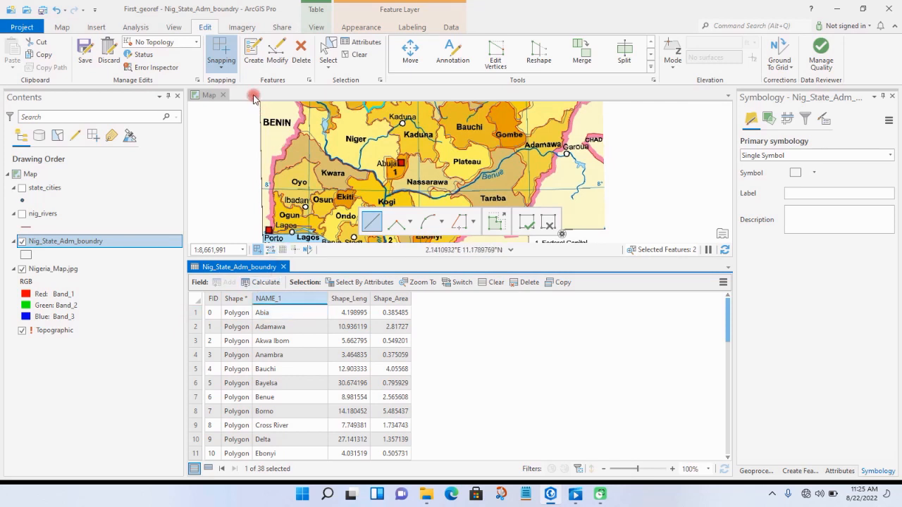
{"action": "left_click", "coordinate": [86, 51]}
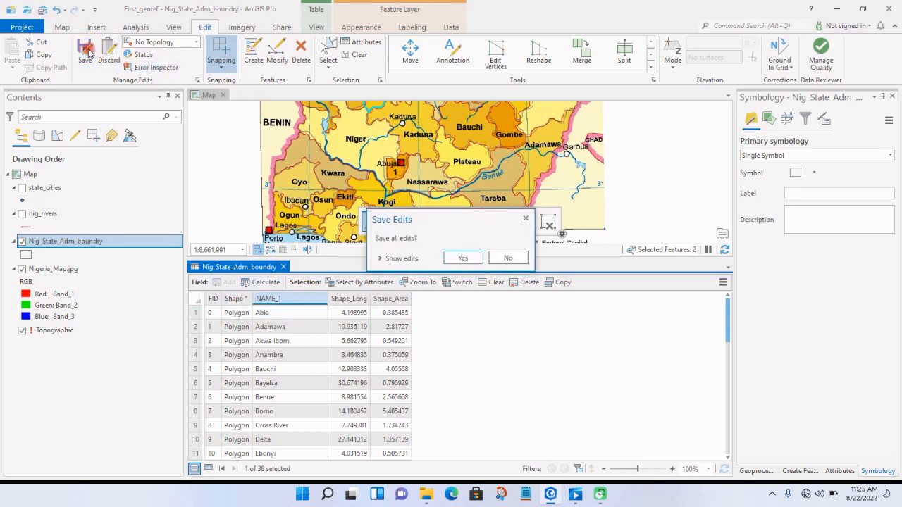
{"action": "left_click", "coordinate": [463, 258]}
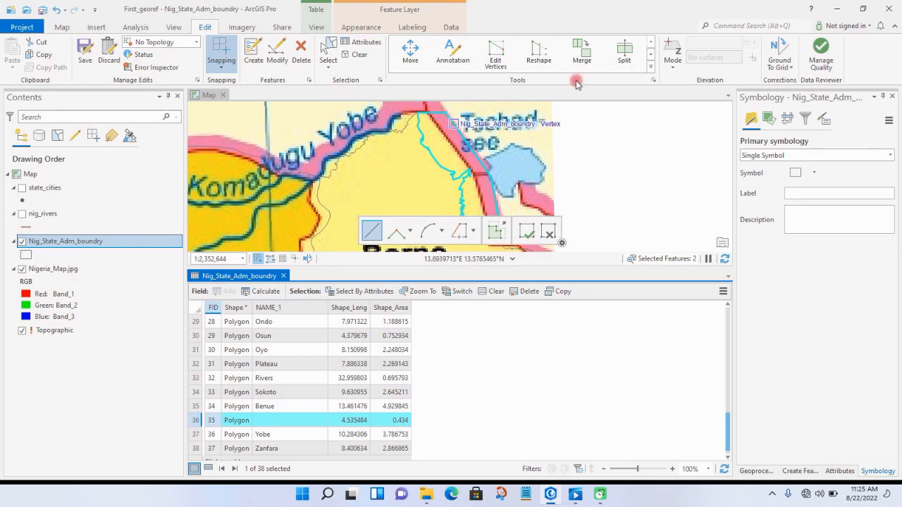
Minimize the open windows and open the ArcGIS Pro project folder from the desktop
{"action": "left_click", "coordinate": [835, 8]}
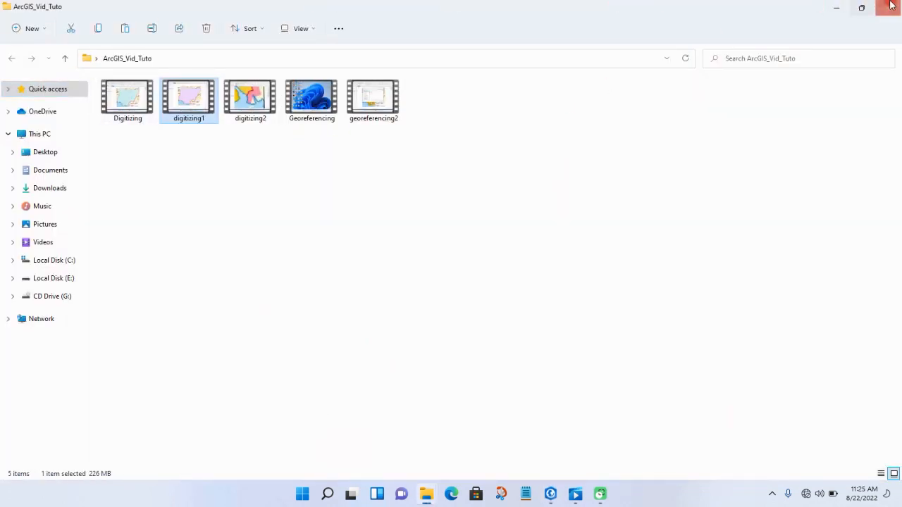
{"action": "left_click", "coordinate": [836, 7]}
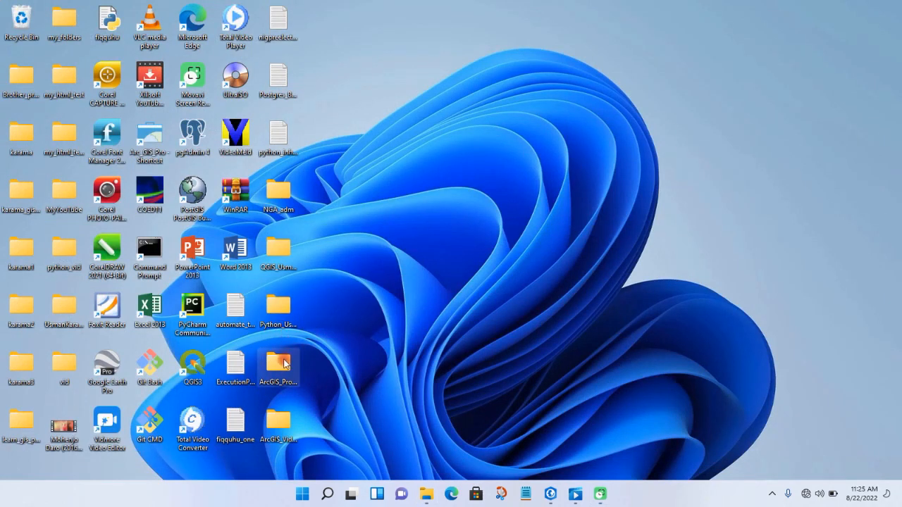
{"action": "left_click", "coordinate": [284, 363]}
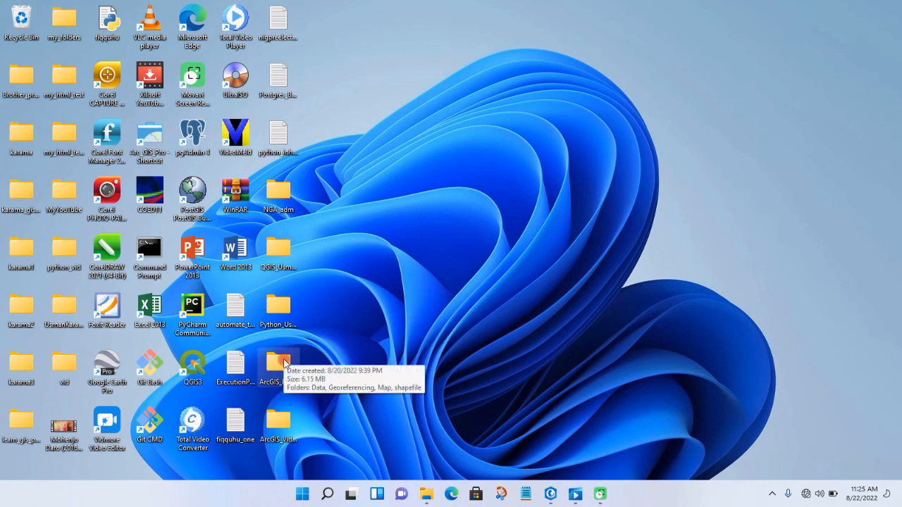
{"action": "double_click", "coordinate": [284, 363]}
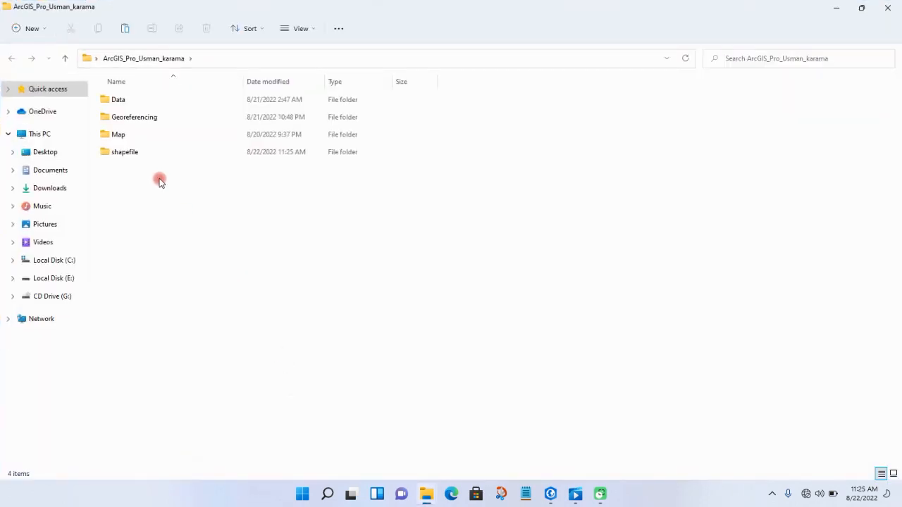
Open the State Pop 2006 Excel workbook, not the CSV version, from the Data folder
{"action": "left_click", "coordinate": [140, 101]}
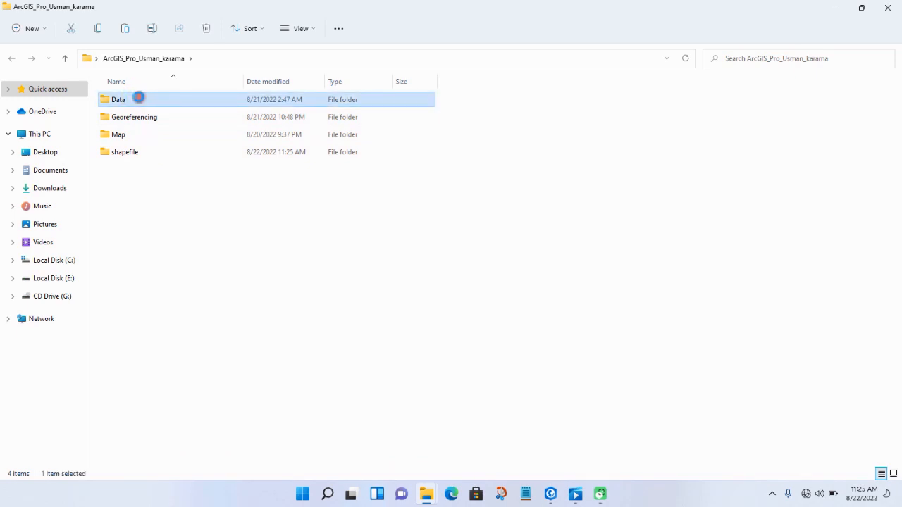
{"action": "double_click", "coordinate": [138, 98]}
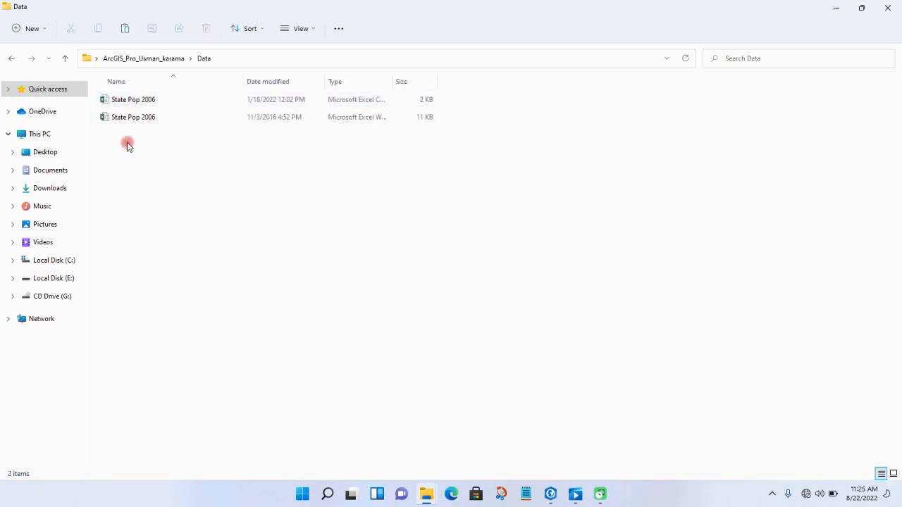
{"action": "left_click", "coordinate": [126, 118]}
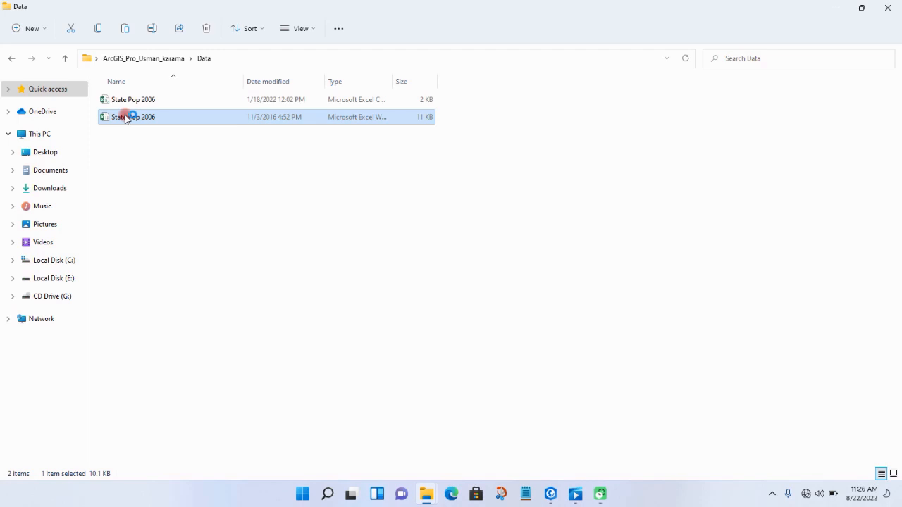
{"action": "double_click", "coordinate": [127, 117]}
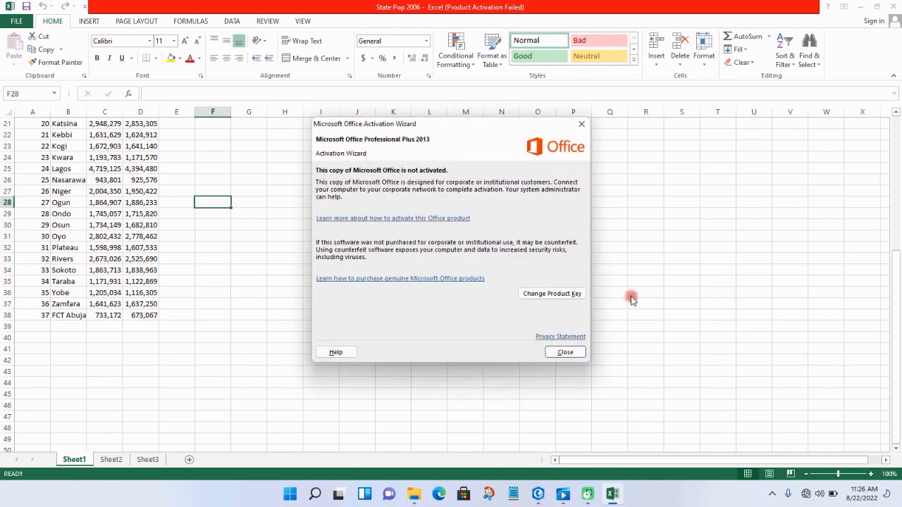
Dismiss the activation notice and set the number format of the Male and Female columns to General
{"action": "left_click", "coordinate": [566, 352]}
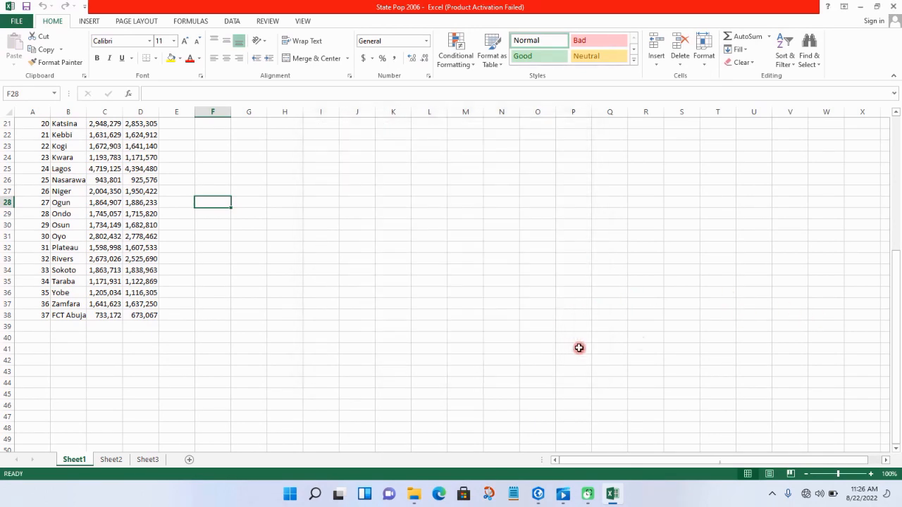
{"action": "left_click_drag", "start_coordinate": [896, 282], "coordinate": [885, 161]}
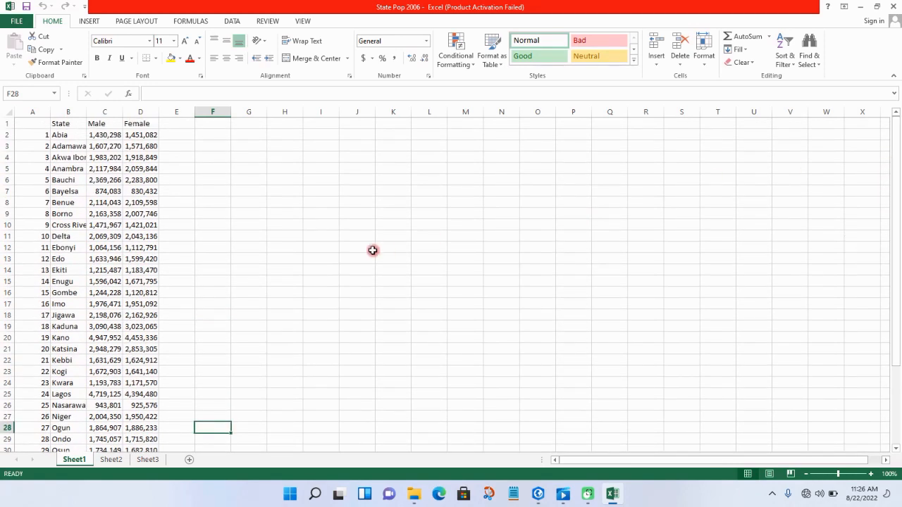
{"action": "left_click", "coordinate": [104, 113]}
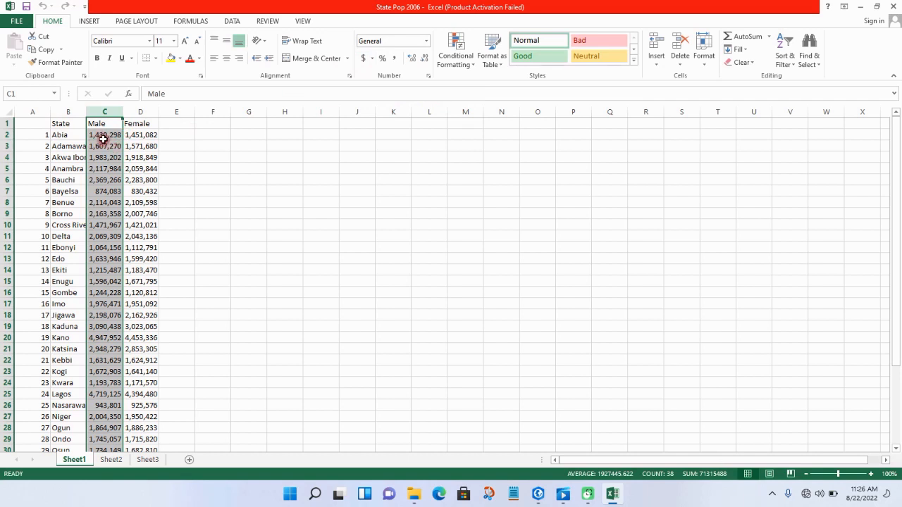
{"action": "left_click", "coordinate": [425, 42]}
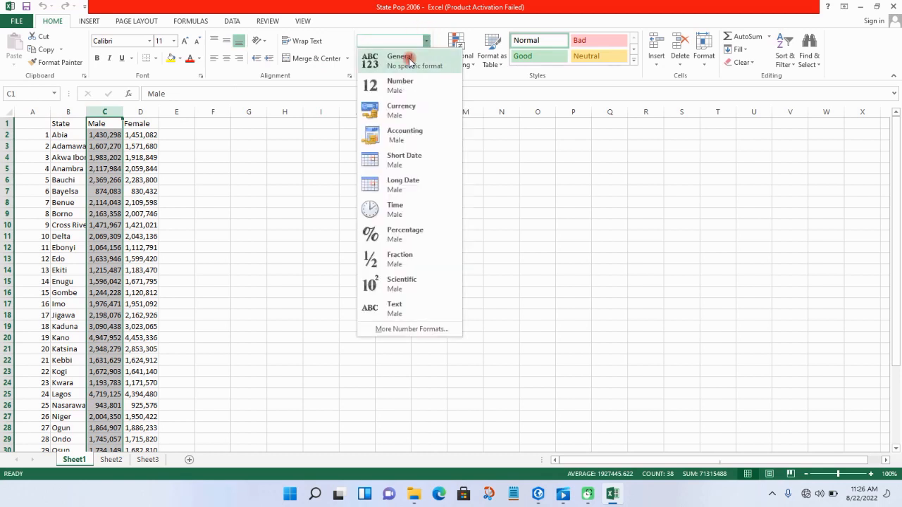
{"action": "left_click", "coordinate": [408, 59]}
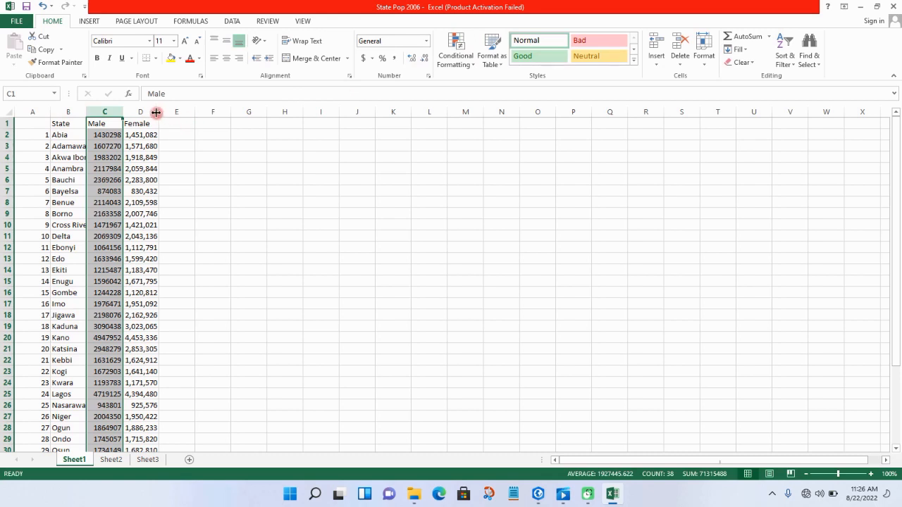
{"action": "left_click", "coordinate": [145, 111]}
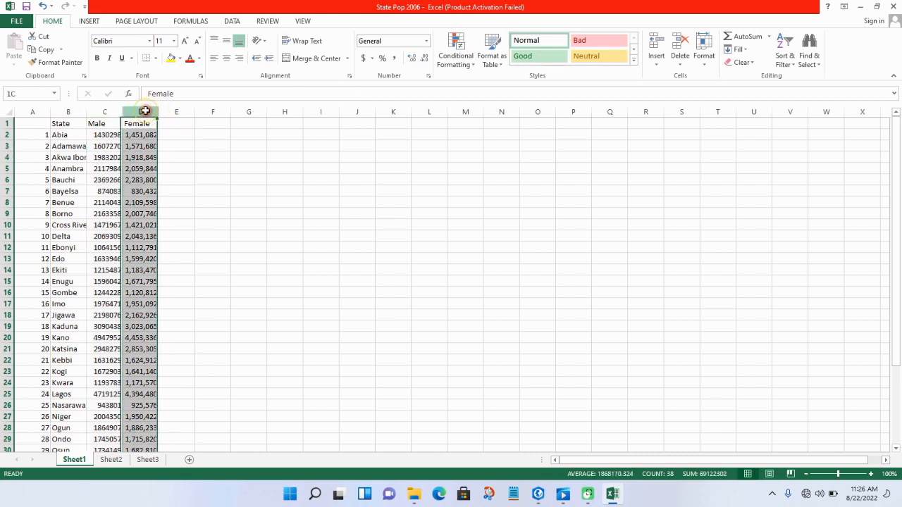
{"action": "left_click", "coordinate": [427, 41]}
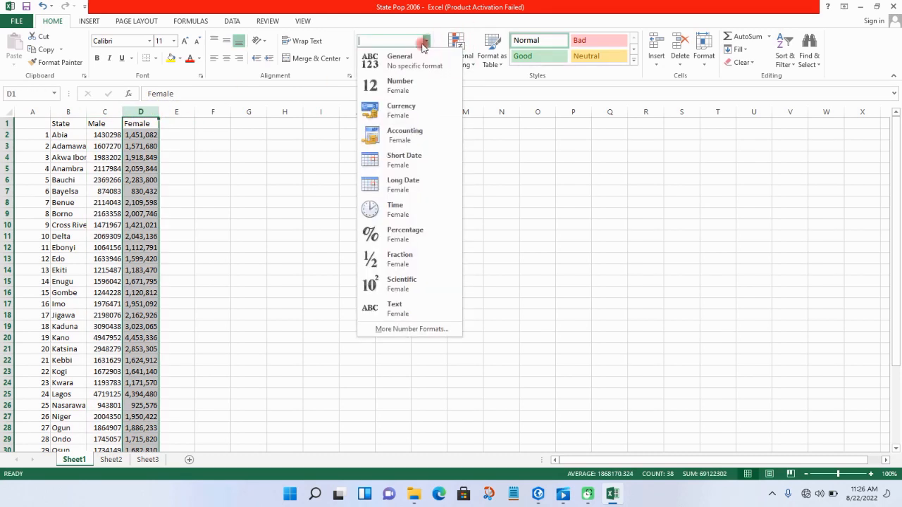
{"action": "left_click", "coordinate": [394, 56]}
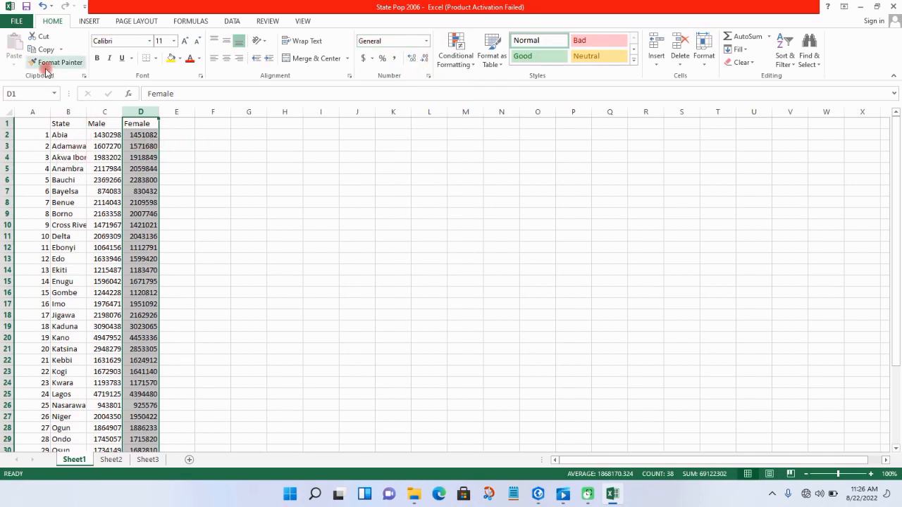
Start saving a copy of the workbook in the Data folder inside the ArcGIS Pro project folder
{"action": "left_click", "coordinate": [19, 24]}
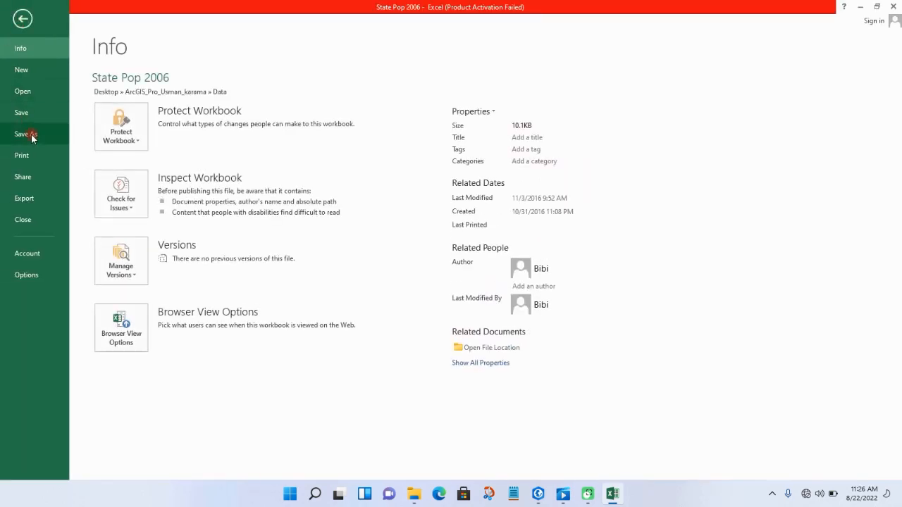
{"action": "left_click", "coordinate": [32, 138]}
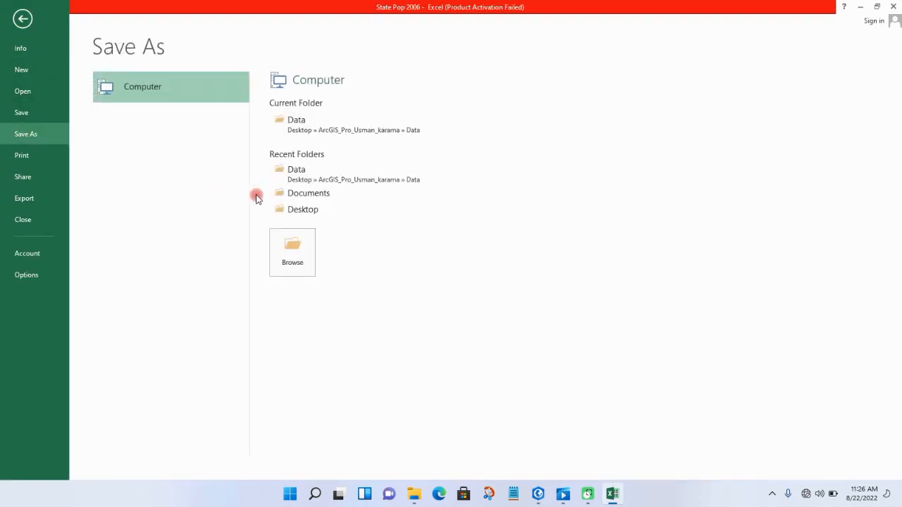
{"action": "left_click", "coordinate": [301, 211]}
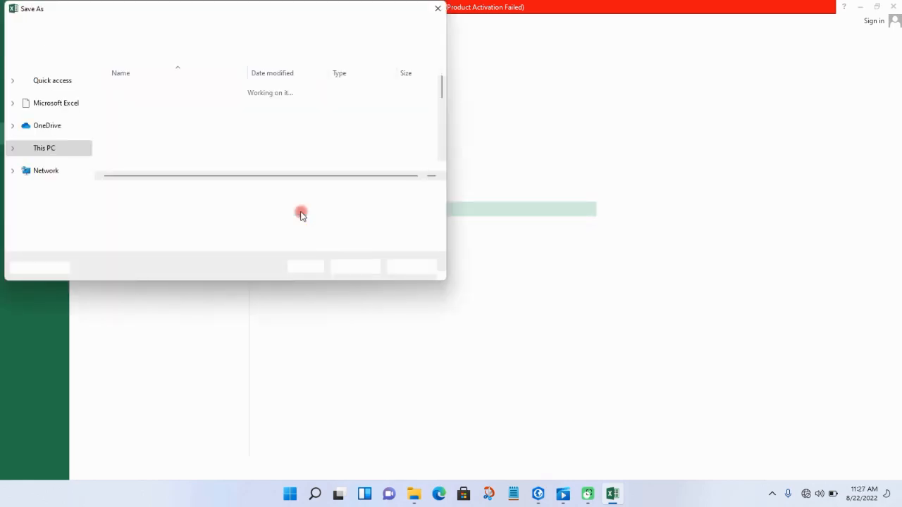
{"action": "double_click", "coordinate": [169, 91]}
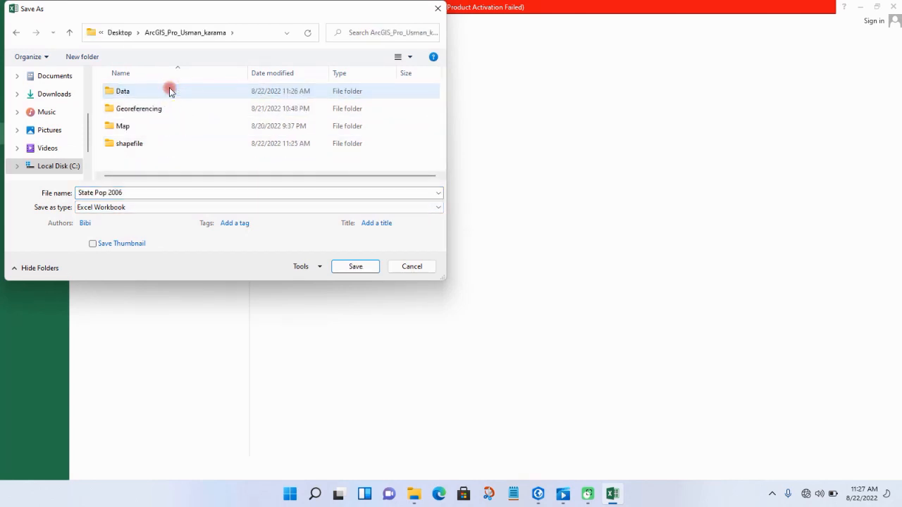
{"action": "left_click", "coordinate": [170, 91]}
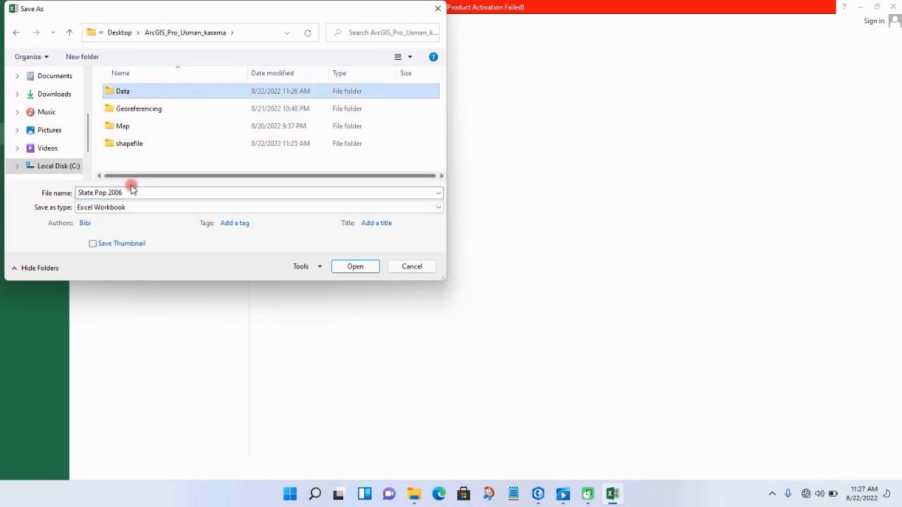
{"action": "double_click", "coordinate": [212, 93]}
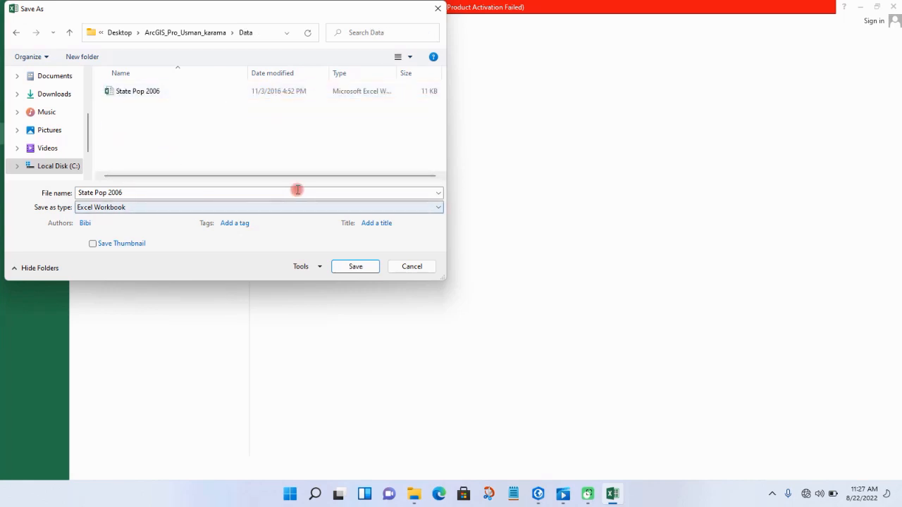
Save the active sheet as a CSV (Comma delimited) file named State_Pop_2006_CD, accepting the format's limitations
{"action": "left_click", "coordinate": [319, 206]}
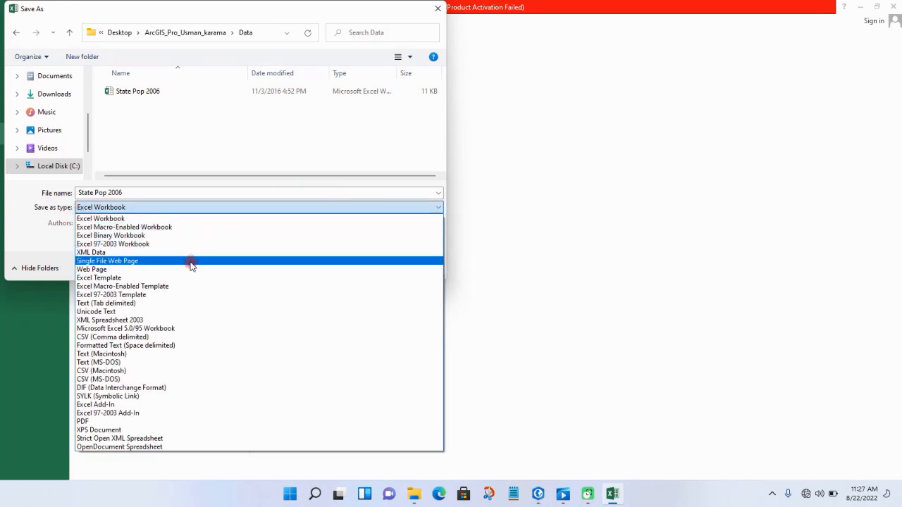
{"action": "left_click", "coordinate": [172, 339]}
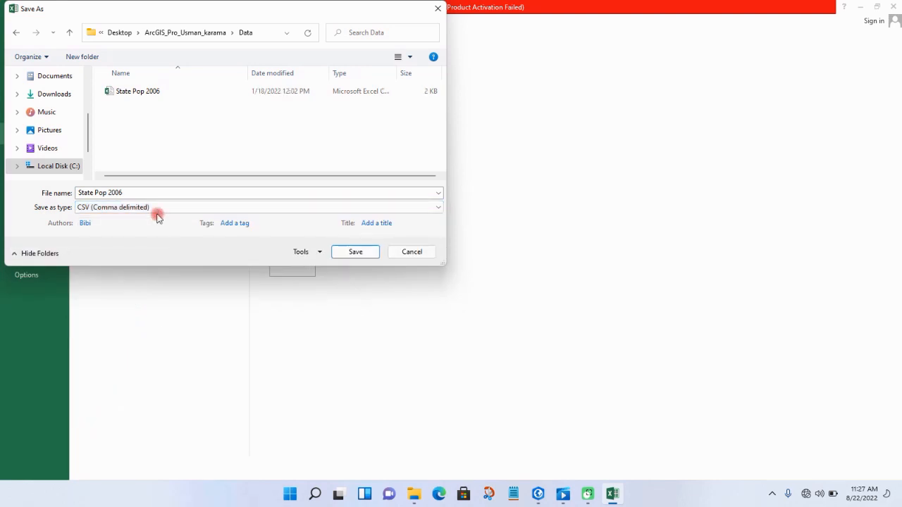
{"action": "left_click", "coordinate": [96, 193]}
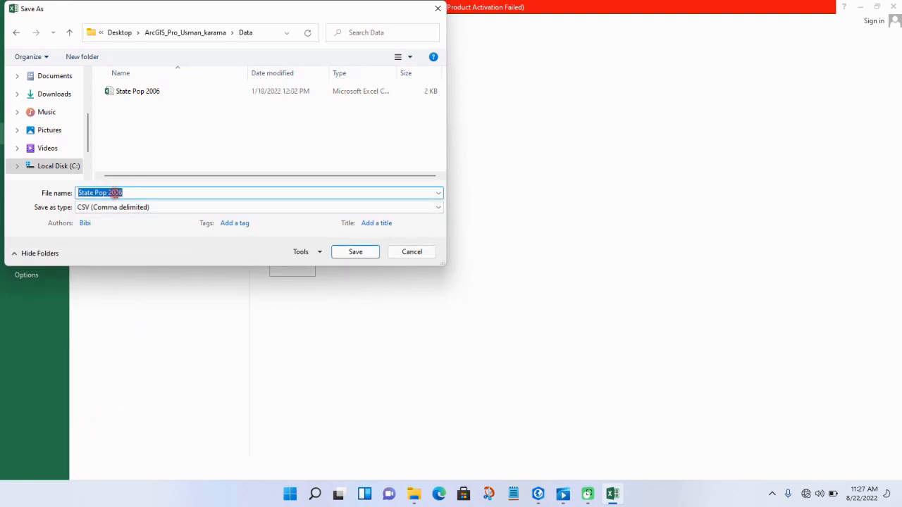
{"action": "left_click", "coordinate": [132, 192]}
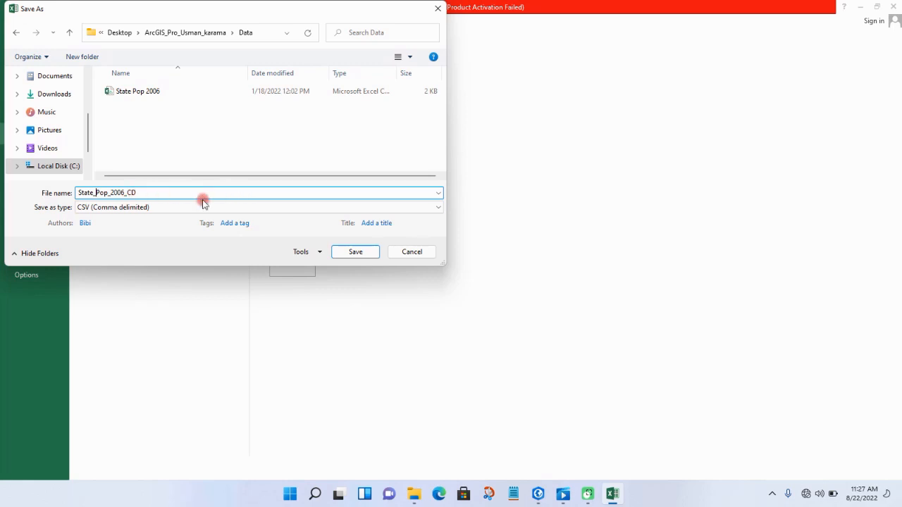
{"action": "left_click", "coordinate": [355, 252]}
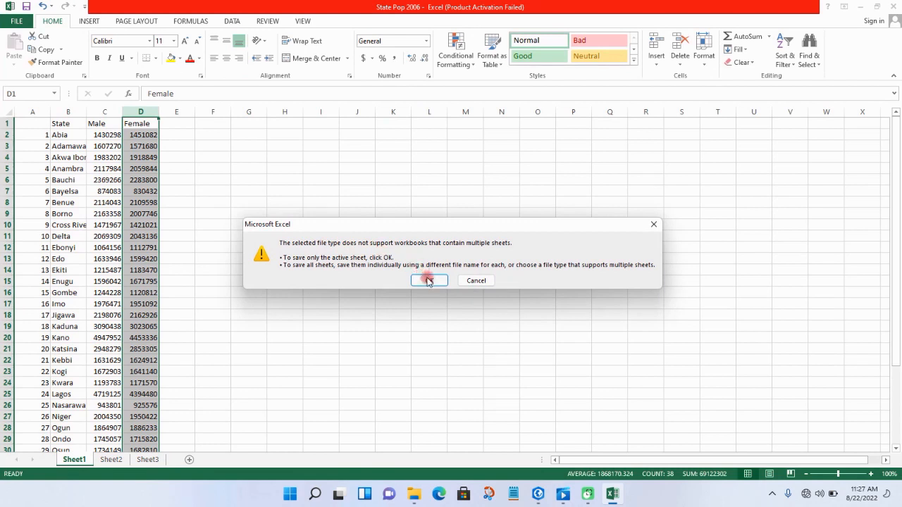
{"action": "left_click", "coordinate": [428, 280]}
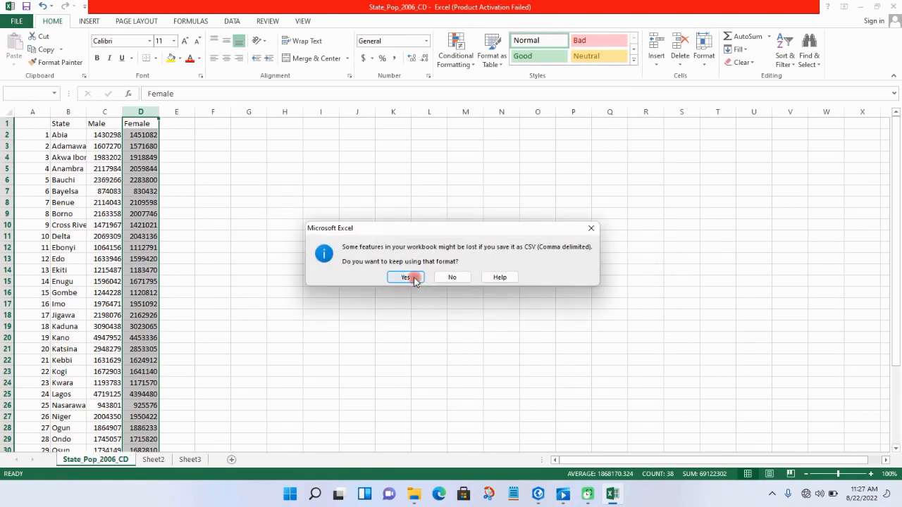
{"action": "left_click", "coordinate": [412, 277]}
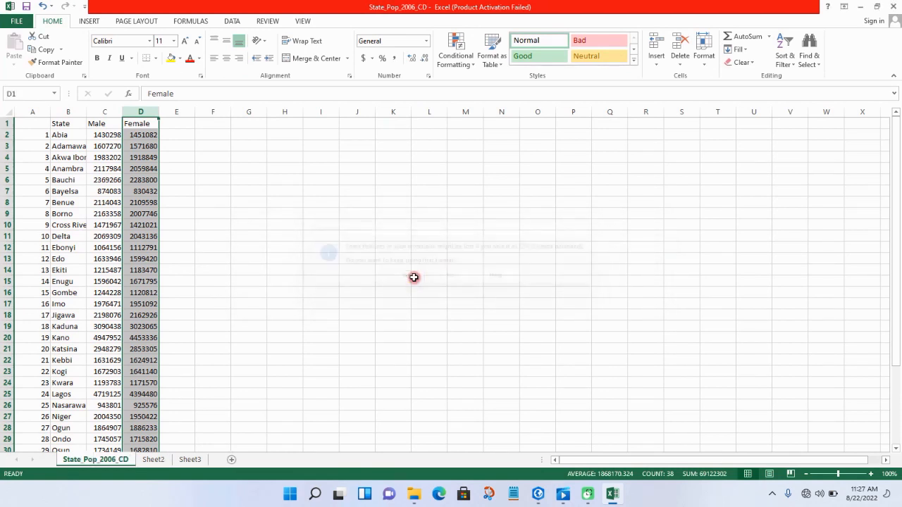
Close the CSV workbook without saving further changes and switch to ArcGIS Pro
{"action": "left_click", "coordinate": [895, 5]}
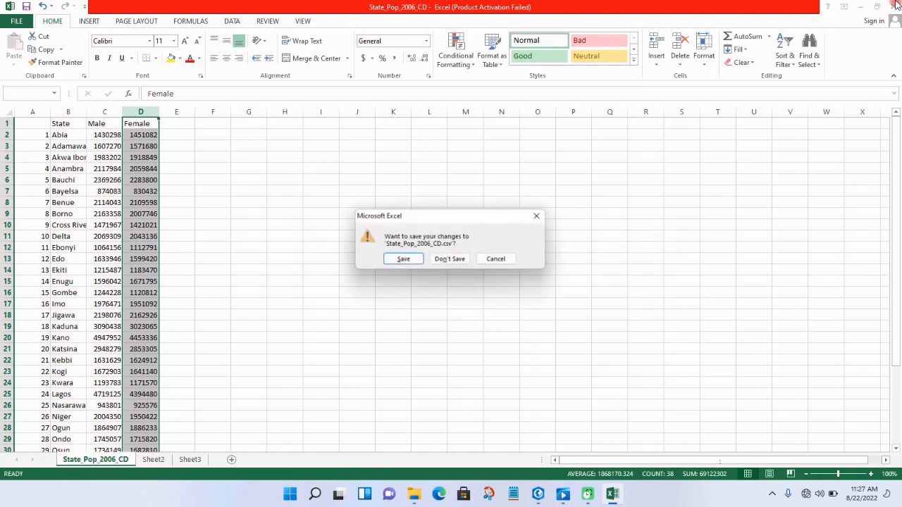
{"action": "left_click", "coordinate": [451, 260]}
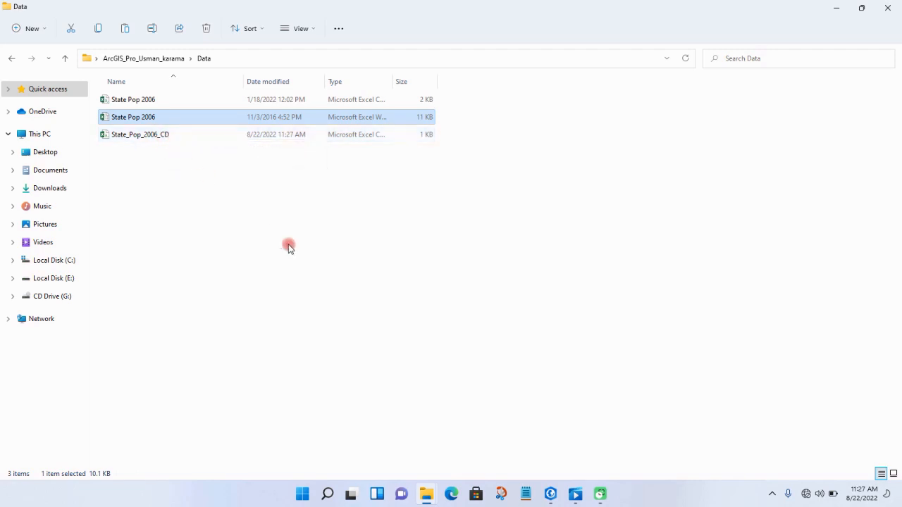
{"action": "left_click", "coordinate": [551, 494]}
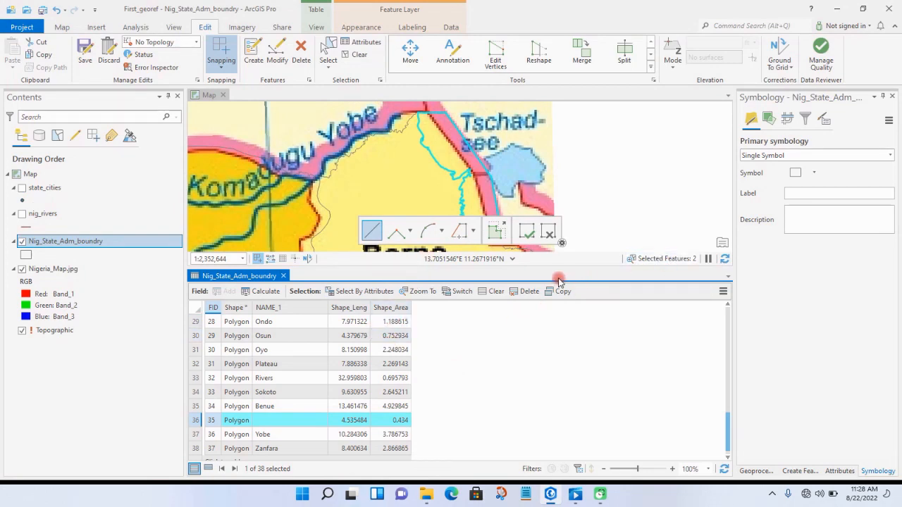
Shrink the boundary attribute table to give the map more room and save all edits
{"action": "left_click_drag", "start_coordinate": [551, 267], "coordinate": [547, 393]}
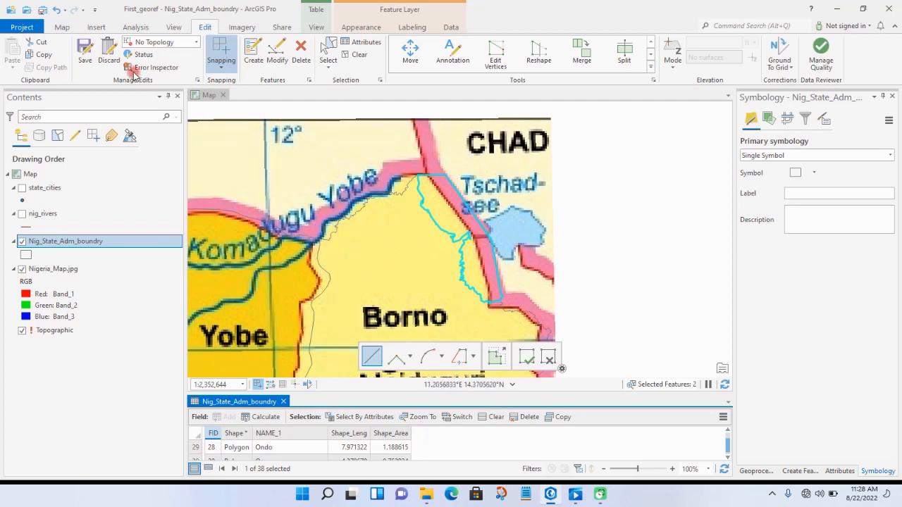
{"action": "left_click", "coordinate": [82, 53]}
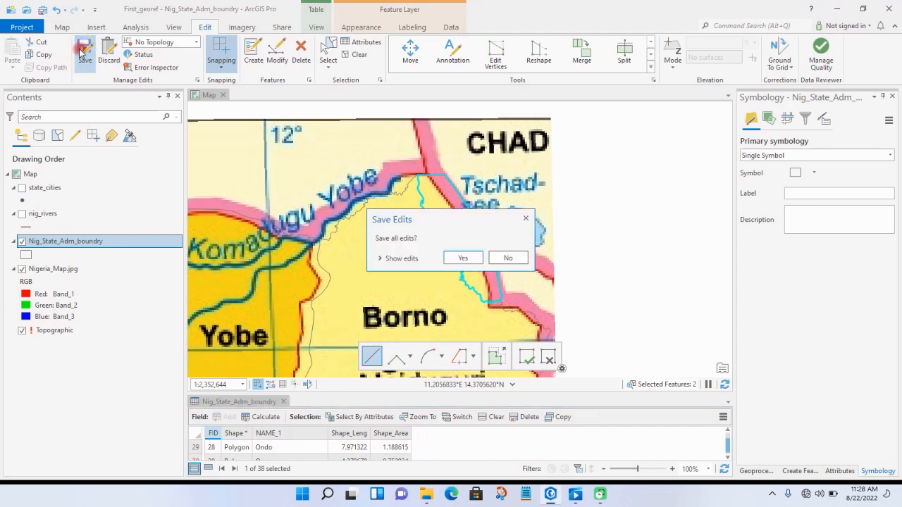
{"action": "left_click", "coordinate": [460, 257]}
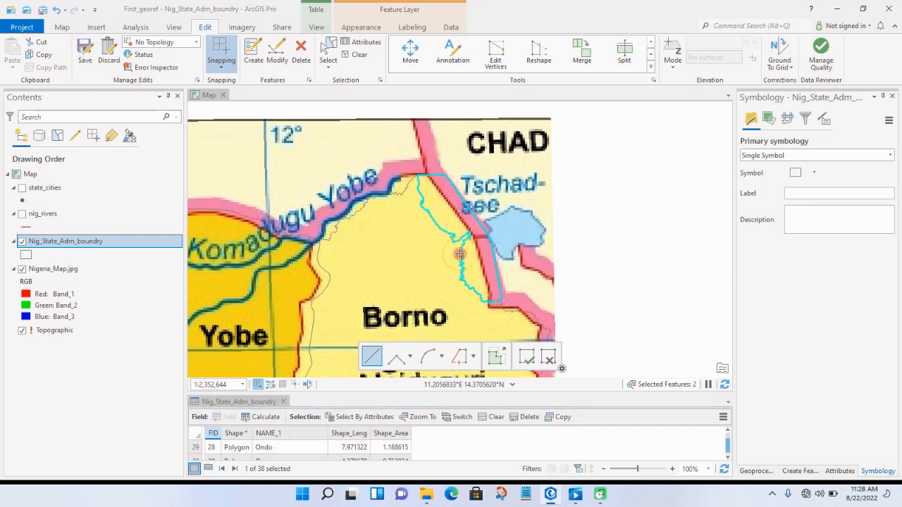
Add State_Pop_2006_CD.csv from the project's Data folder to the map as a standalone table
{"action": "left_click", "coordinate": [65, 29]}
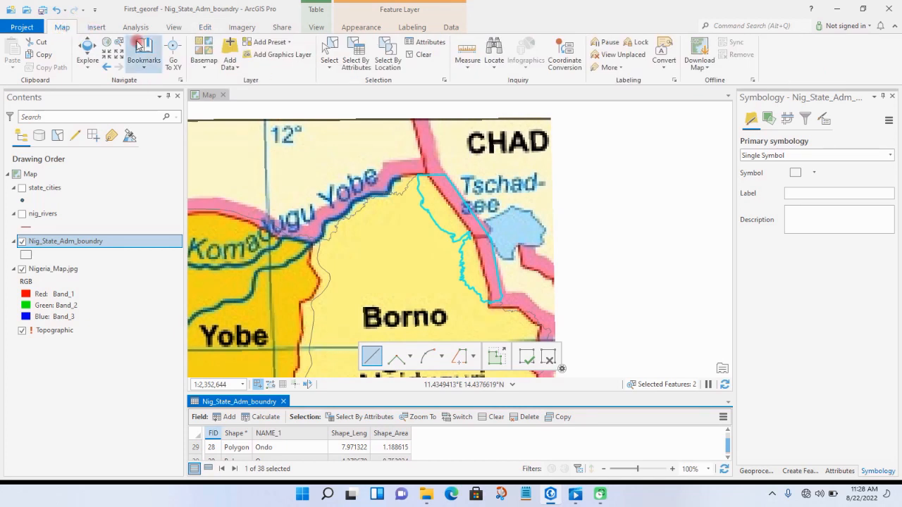
{"action": "left_click", "coordinate": [228, 49]}
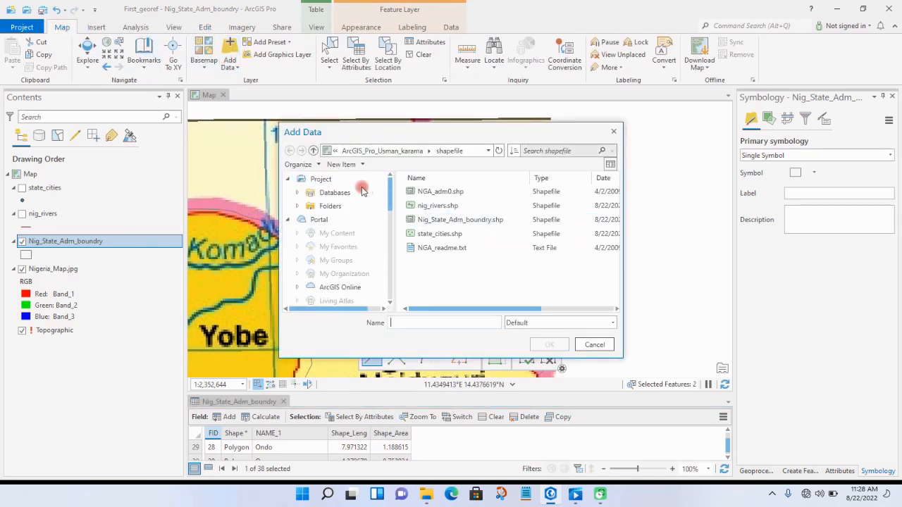
{"action": "left_click", "coordinate": [313, 152]}
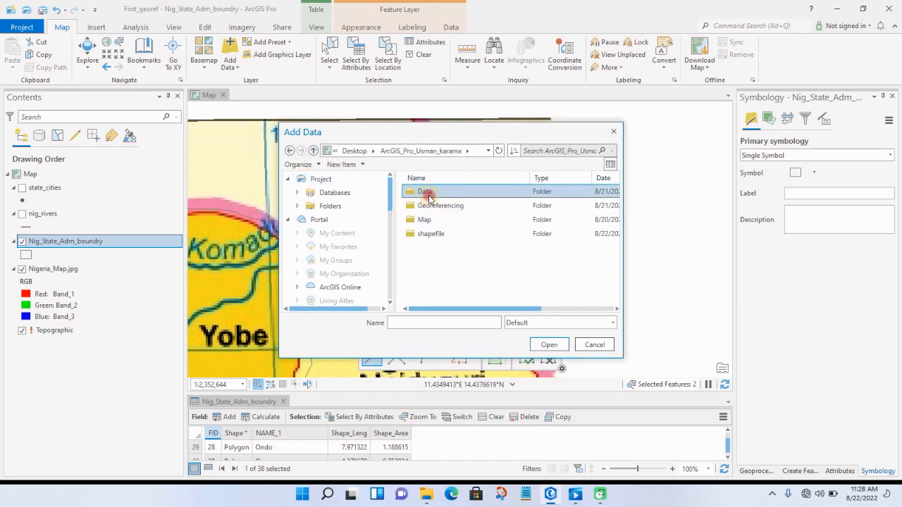
{"action": "double_click", "coordinate": [426, 193]}
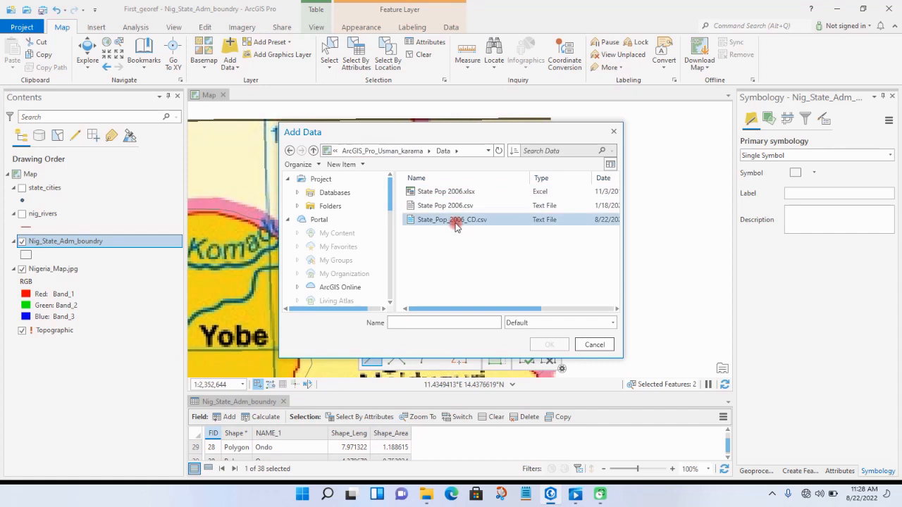
{"action": "left_click", "coordinate": [457, 220]}
{"action": "left_click", "coordinate": [549, 344]}
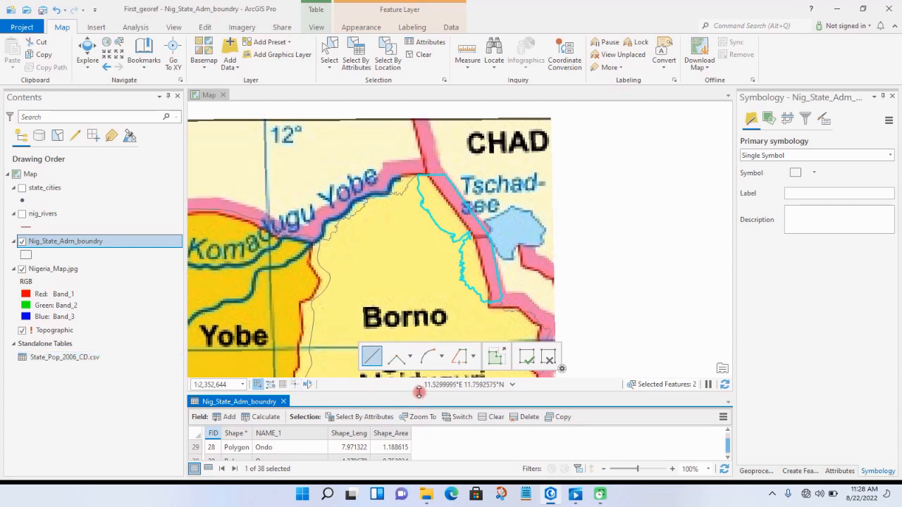
Enlarge the boundary attribute table beneath the map to show more of its rows
{"action": "left_click", "coordinate": [417, 342]}
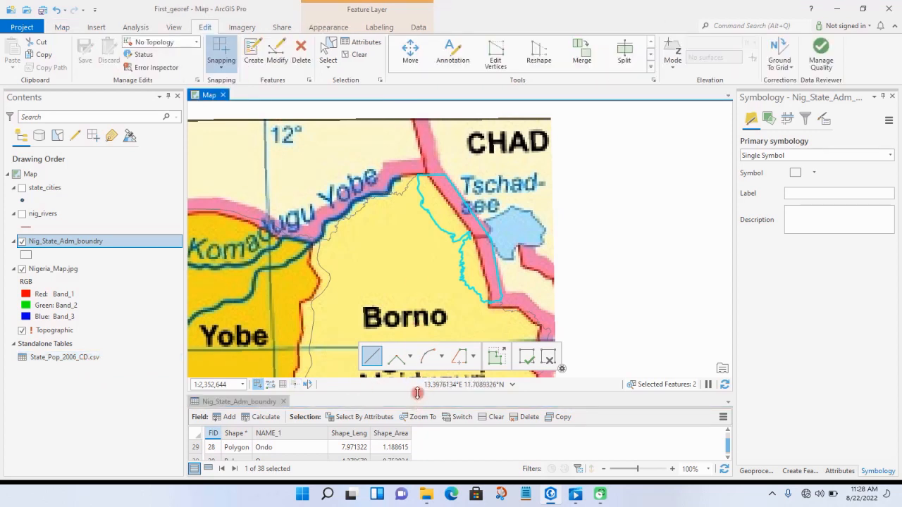
{"action": "left_click_drag", "start_coordinate": [417, 392], "coordinate": [420, 327]}
{"action": "left_click_drag", "start_coordinate": [419, 326], "coordinate": [423, 272]}
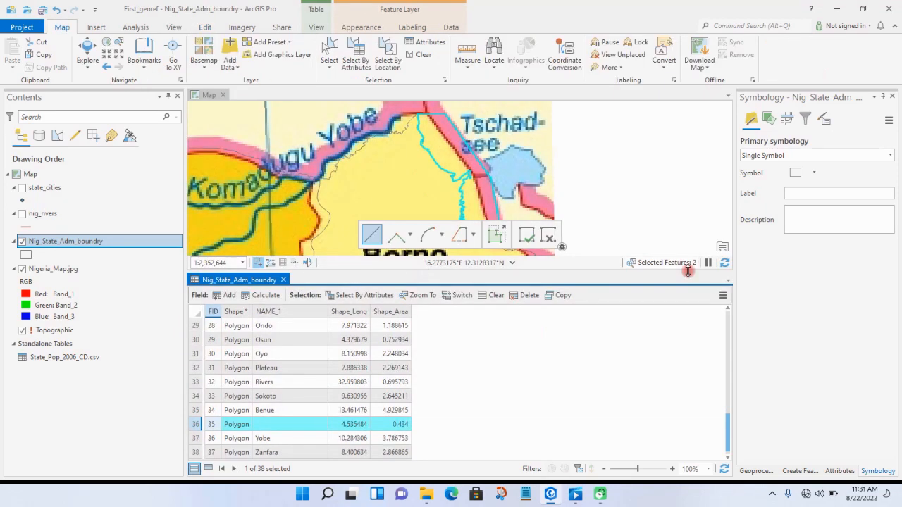
Set up an Add Join on Nig_State_Adm_boundry, matching NAME_1 to the State field of State_Pop_2006_CD.csv and keeping all target features
{"action": "left_click", "coordinate": [722, 296]}
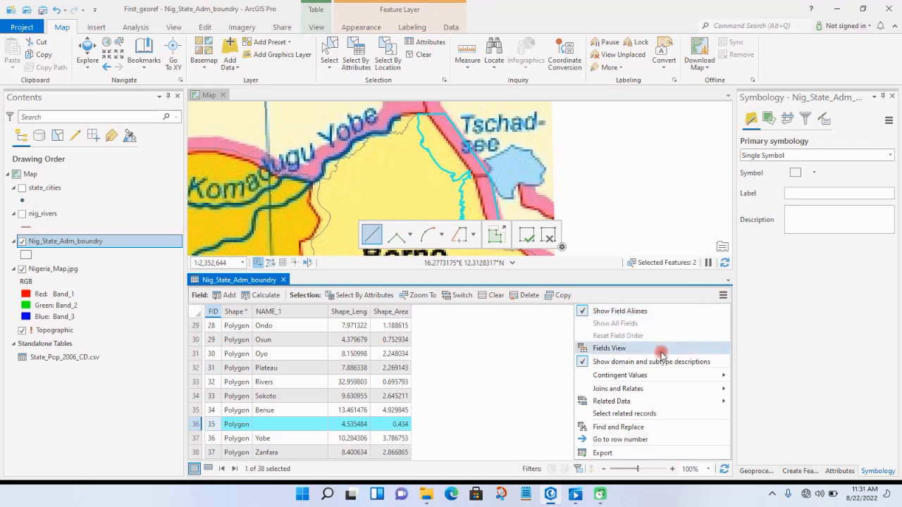
{"action": "mouse_move", "coordinate": [688, 386]}
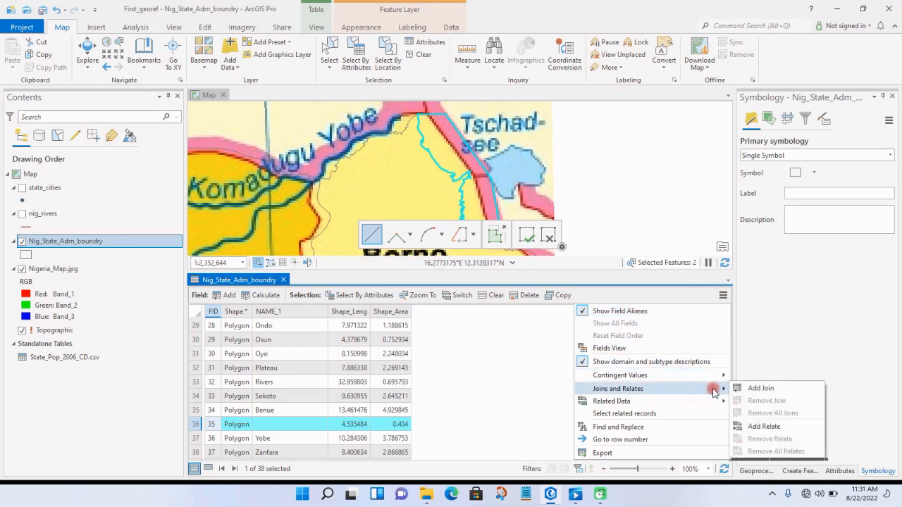
{"action": "left_click", "coordinate": [753, 388]}
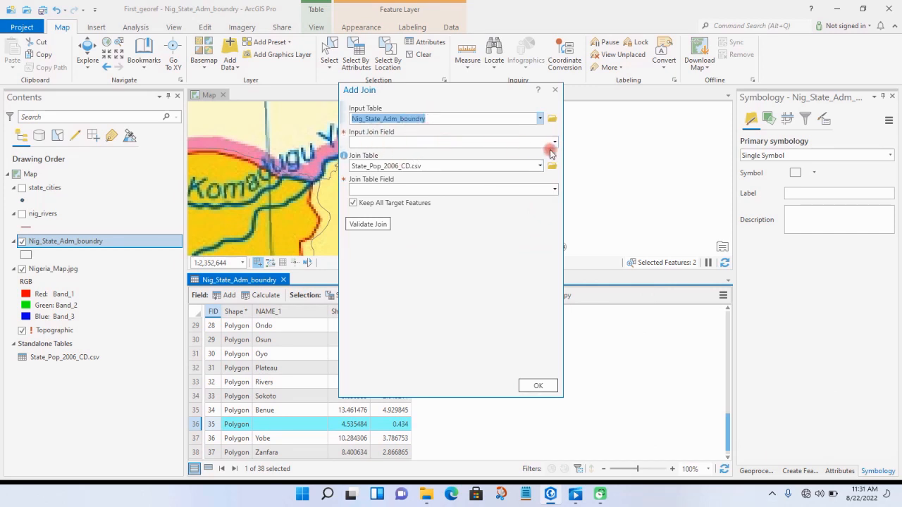
{"action": "left_click", "coordinate": [555, 143]}
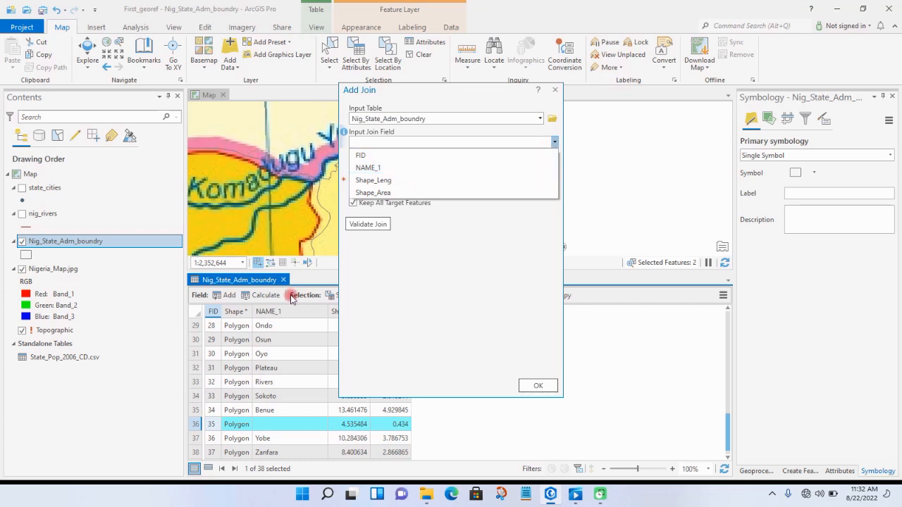
{"action": "left_click", "coordinate": [403, 173]}
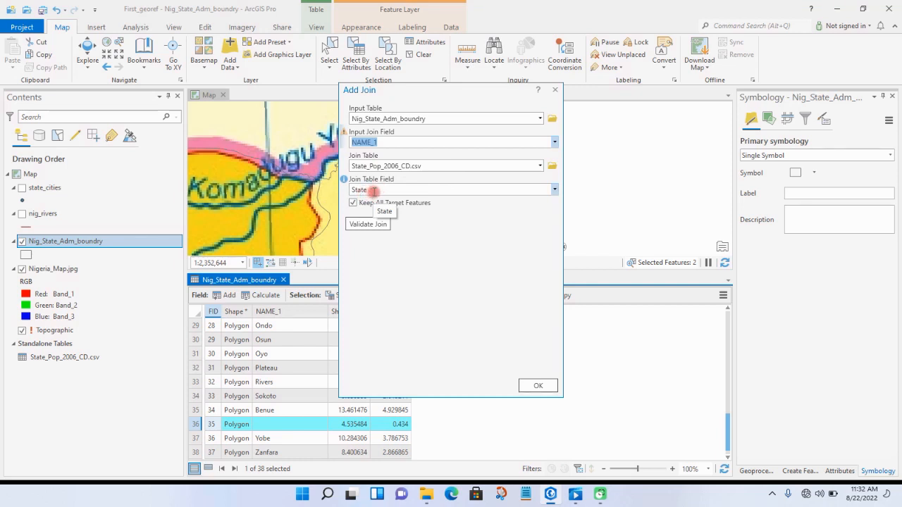
Open the State_Pop_2006_CD.csv table and move the Add Join dialog aside to examine its State, Male and Female columns
{"action": "left_click", "coordinate": [60, 362]}
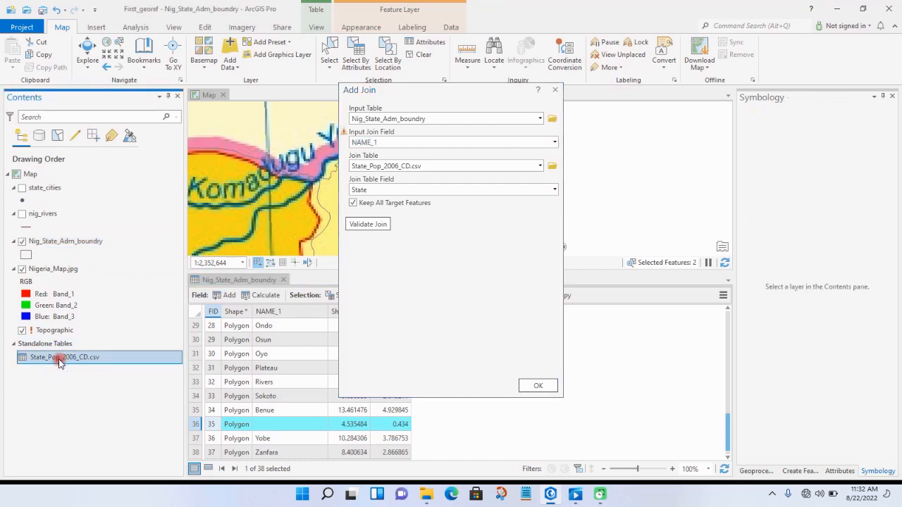
{"action": "right_click", "coordinate": [60, 362]}
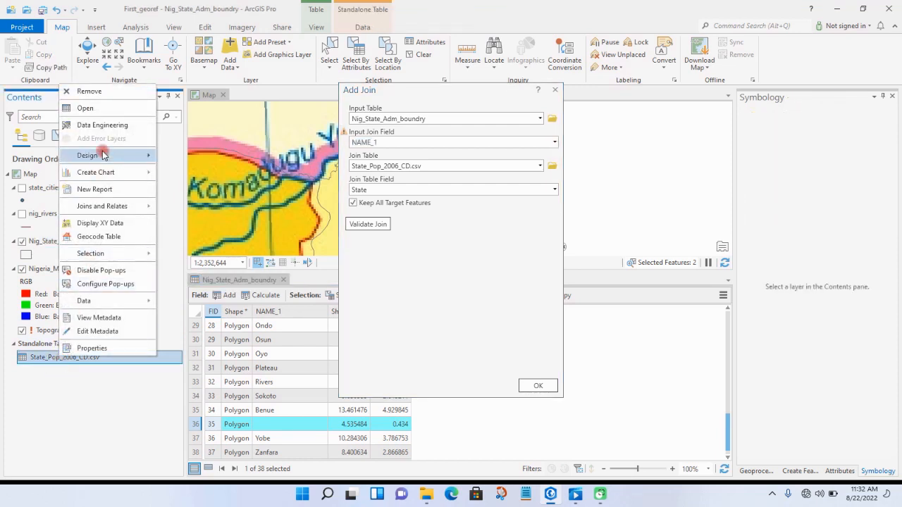
{"action": "left_click", "coordinate": [102, 113]}
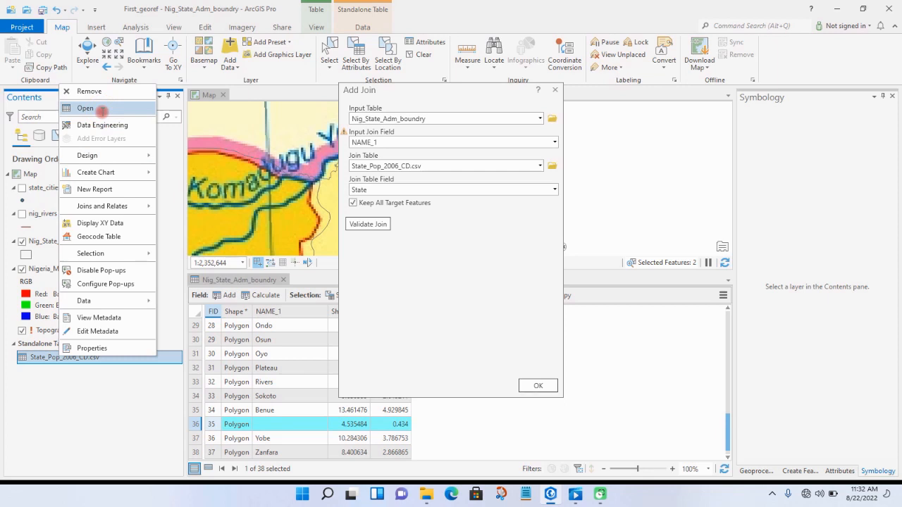
{"action": "left_click", "coordinate": [94, 111]}
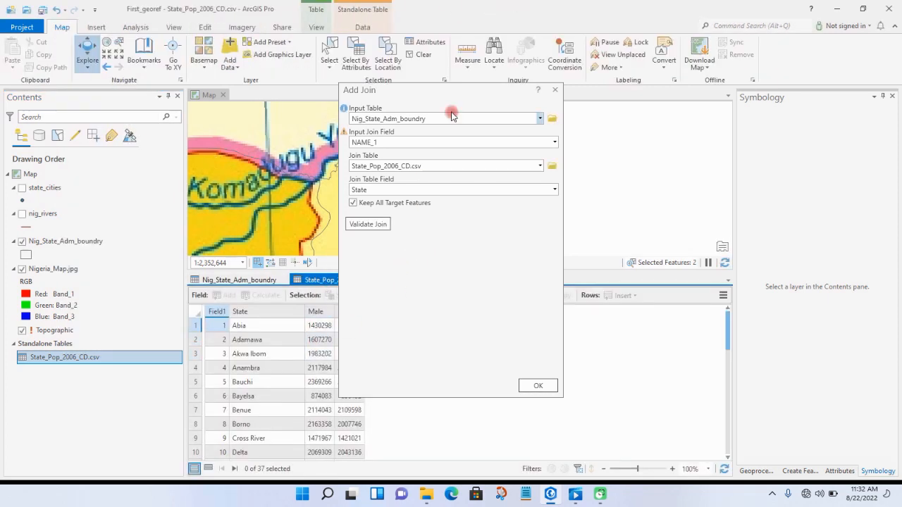
{"action": "left_click_drag", "start_coordinate": [455, 96], "coordinate": [530, 91]}
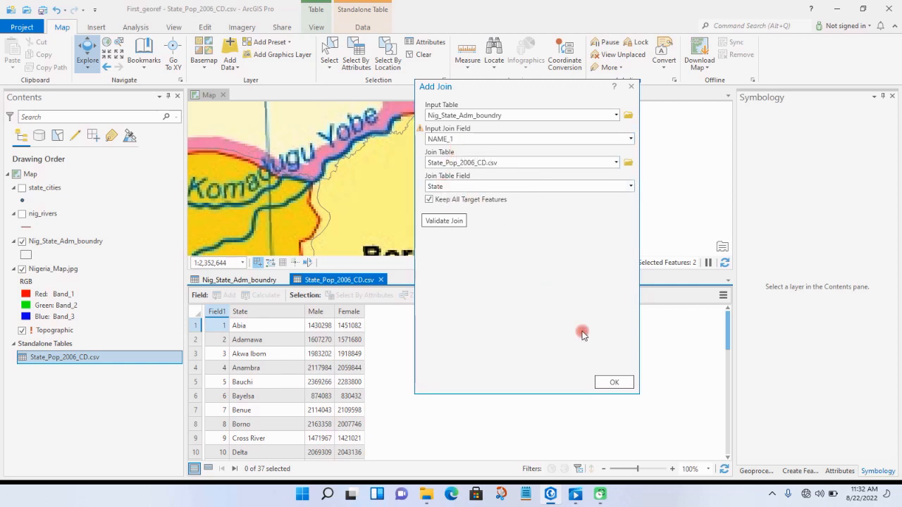
Run the join and open the Nig_State_Adm_boundry attribute table to check the joined population fields
{"action": "left_click", "coordinate": [613, 384]}
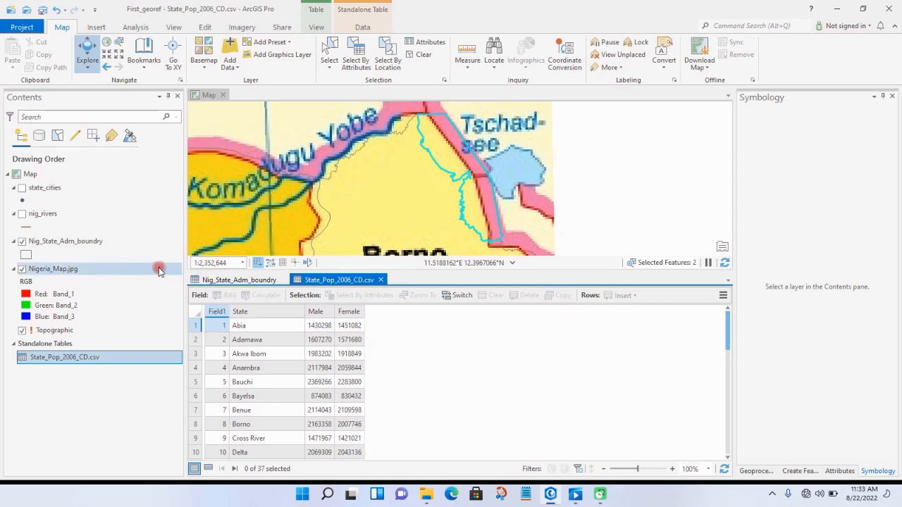
{"action": "left_click", "coordinate": [95, 245]}
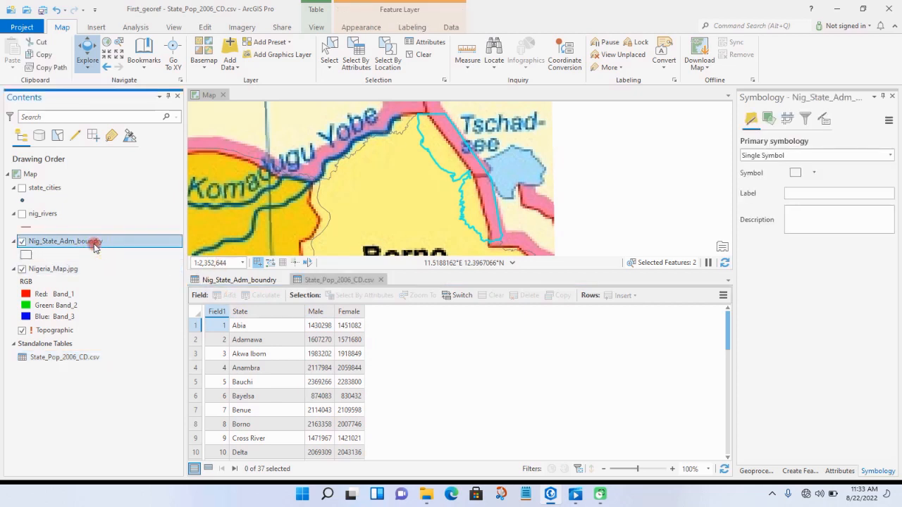
{"action": "right_click", "coordinate": [95, 245]}
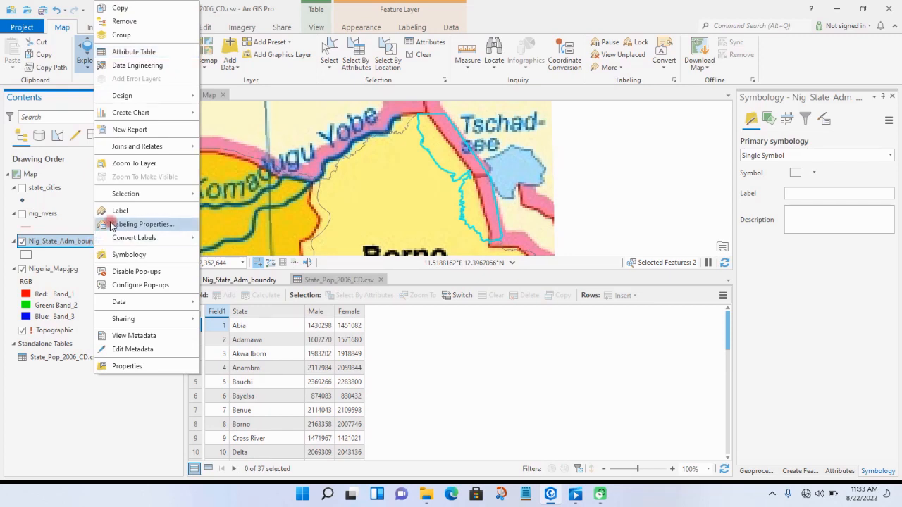
{"action": "left_click", "coordinate": [142, 55]}
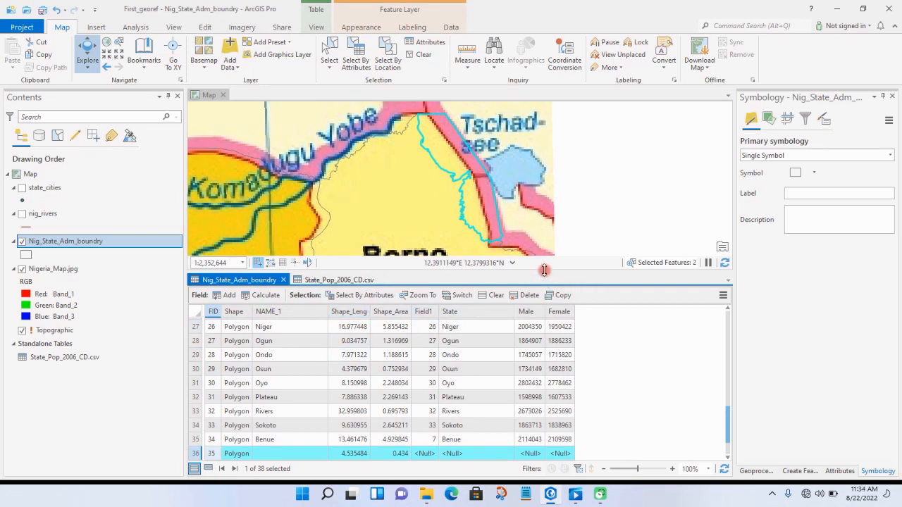
Shrink the attribute table and select the Plateau record to locate that state on the map of Nigeria
{"action": "left_click_drag", "start_coordinate": [541, 271], "coordinate": [543, 335]}
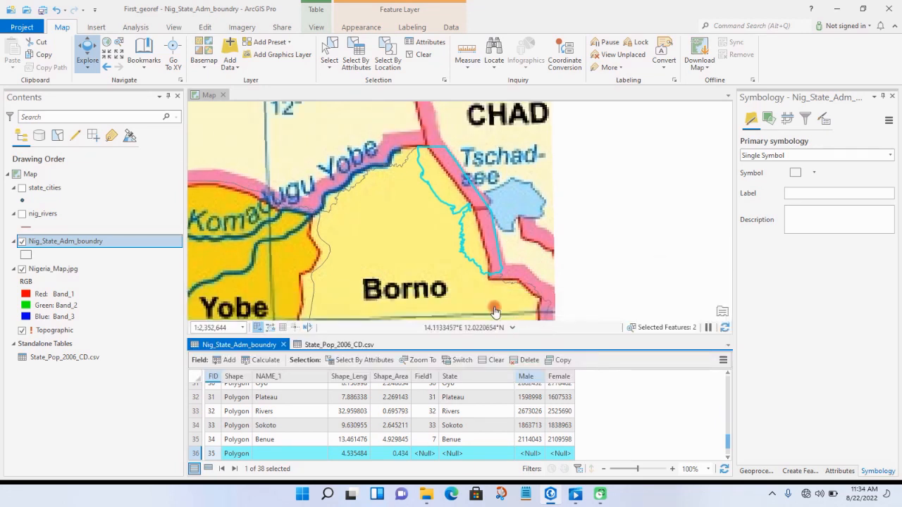
{"action": "scroll", "coordinate": [472, 273], "scroll_direction": "down", "scroll_amount": 2}
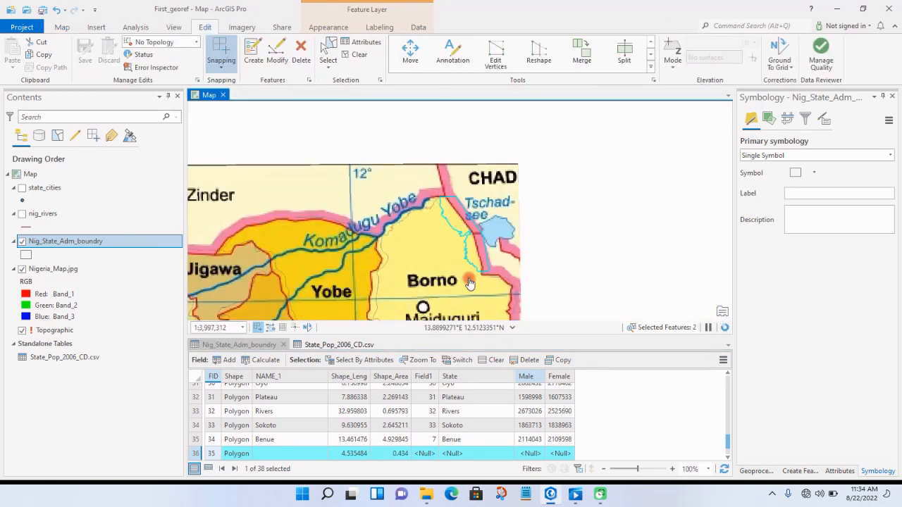
{"action": "scroll", "coordinate": [445, 271], "scroll_direction": "down", "scroll_amount": 2}
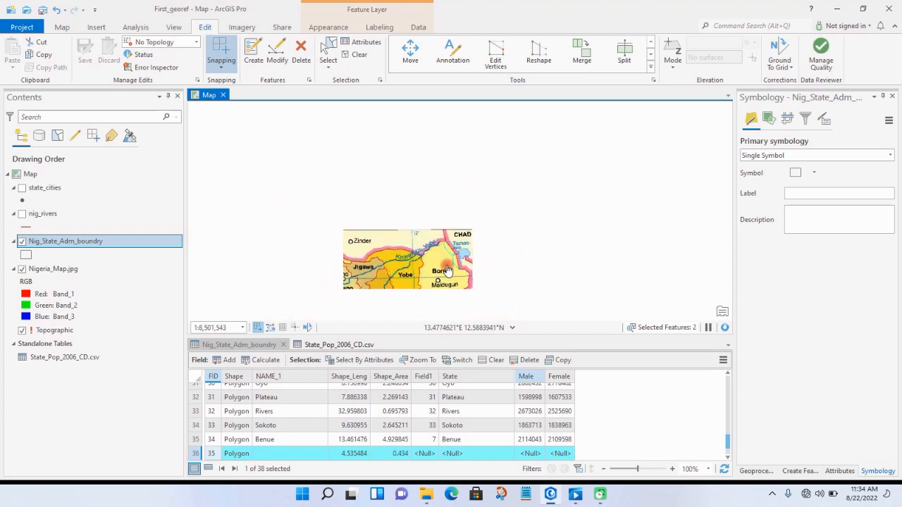
{"action": "scroll", "coordinate": [446, 270], "scroll_direction": "down", "scroll_amount": 2}
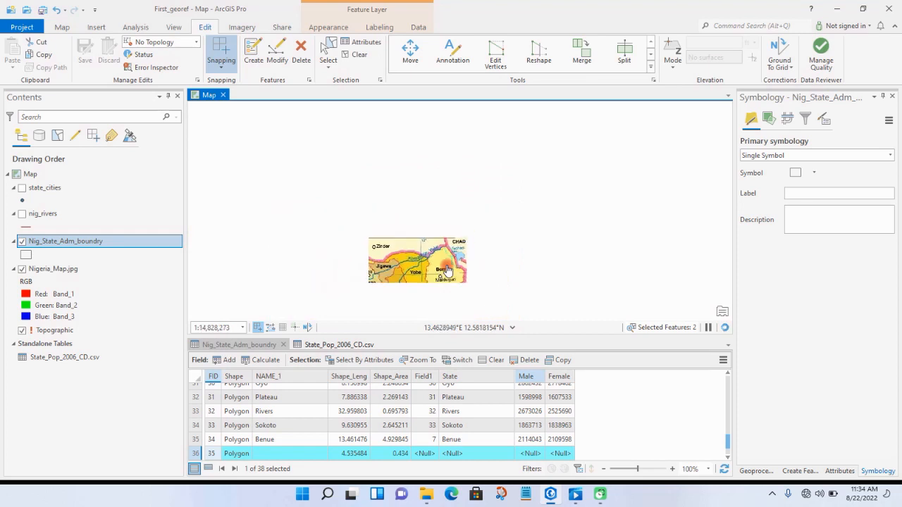
{"action": "left_click", "coordinate": [195, 398]}
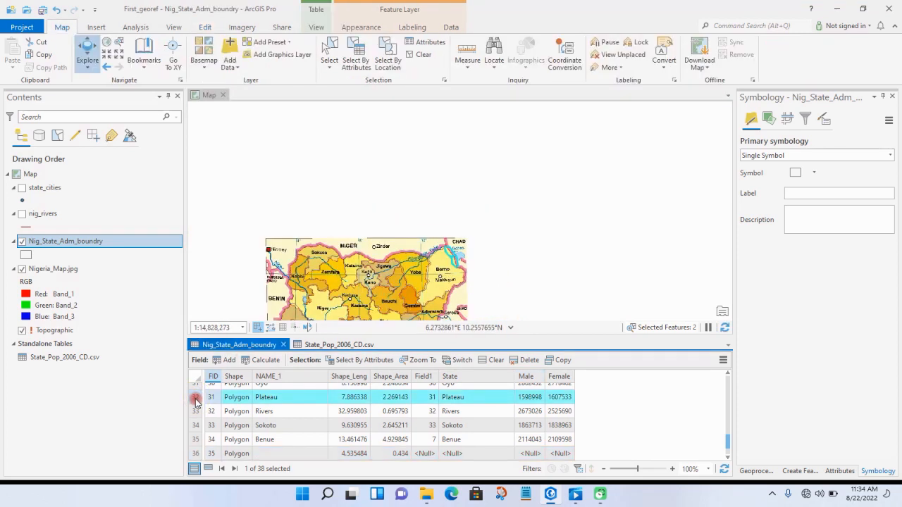
{"action": "left_click", "coordinate": [327, 297]}
{"action": "left_click_drag", "start_coordinate": [315, 248], "coordinate": [321, 224]}
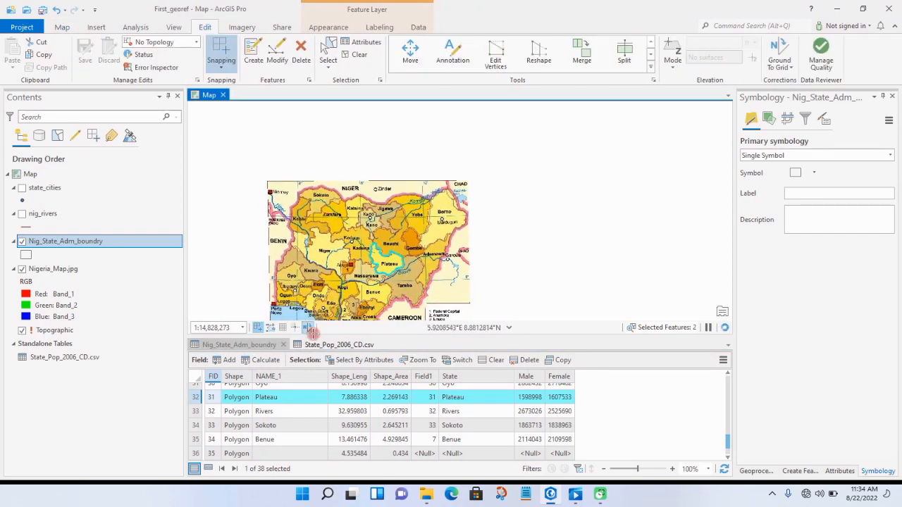
Select the Sokoto record in the joined table to locate that state on the map
{"action": "left_click_drag", "start_coordinate": [243, 401], "coordinate": [215, 426]}
{"action": "left_click", "coordinate": [196, 426]}
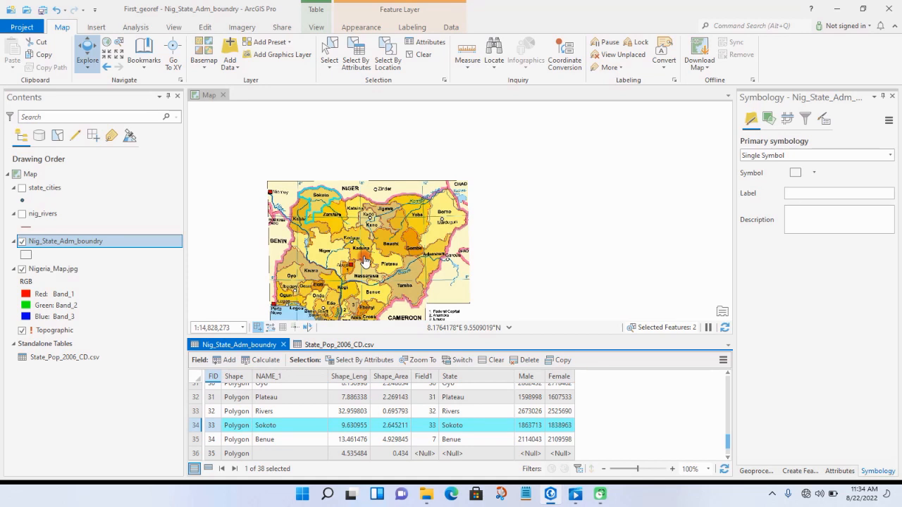
{"action": "left_click", "coordinate": [616, 326]}
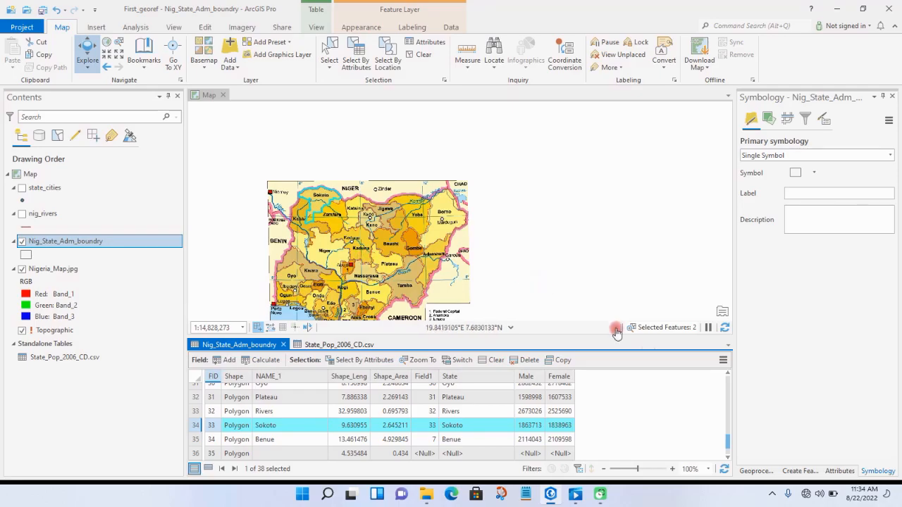